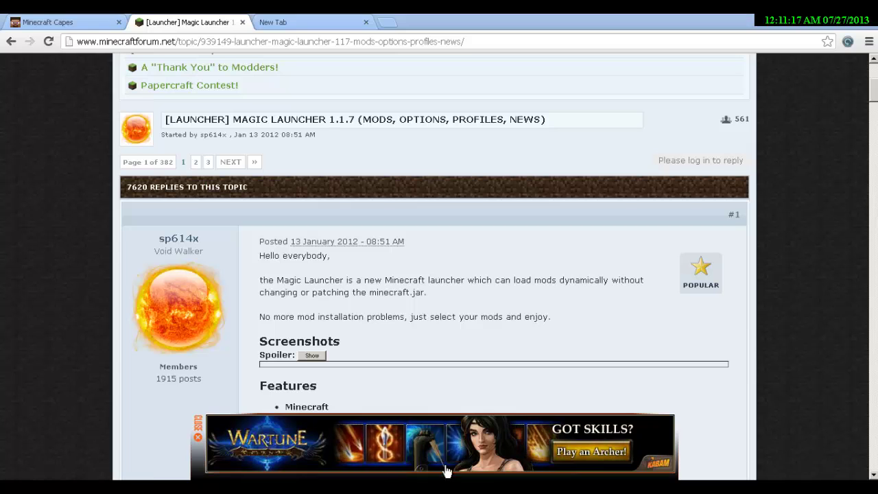
# Step: Close the empty New Tab page and minimize the screen recorder window
pyautogui.click(371, 19)
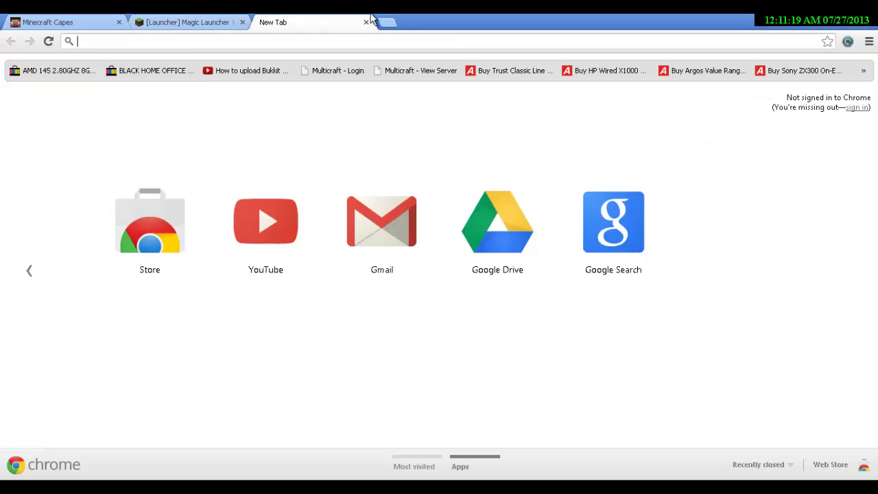
pyautogui.click(366, 22)
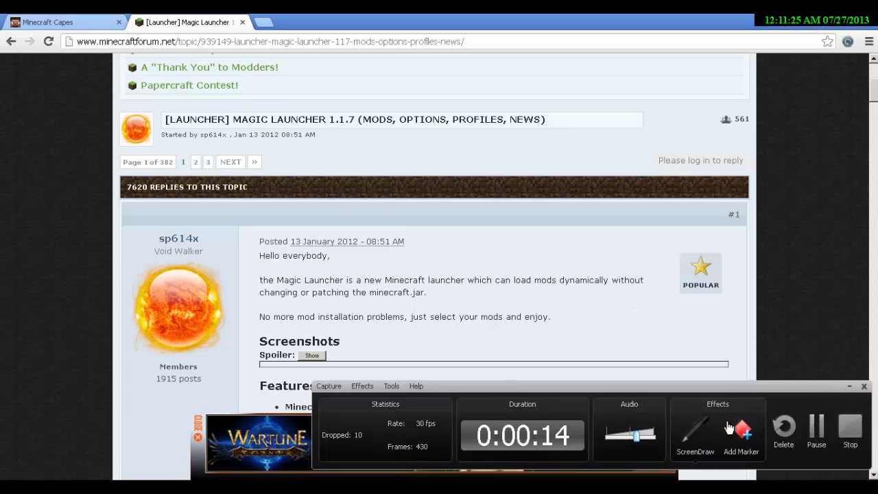
pyautogui.click(850, 386)
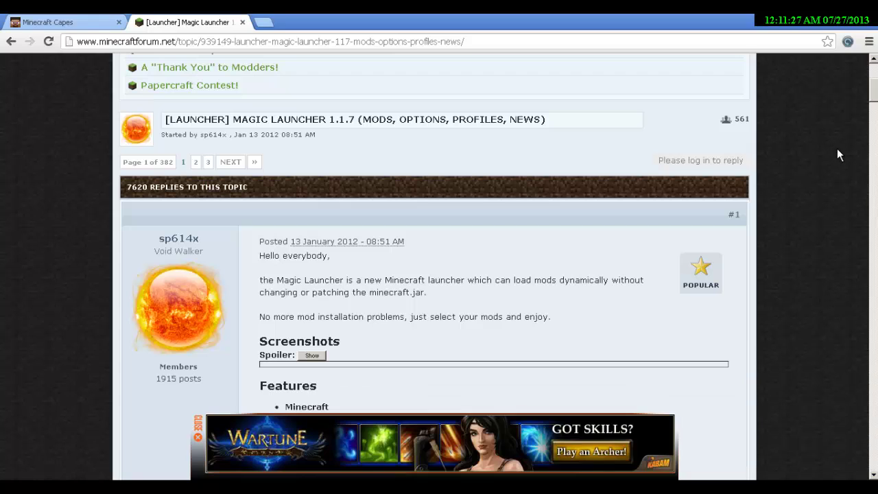
# Step: Look over the opening part of the Magic Launcher 1.1.7 forum thread and its web address
pyautogui.scroll(-8, 439, 268)
pyautogui.scroll(12, 439, 268)
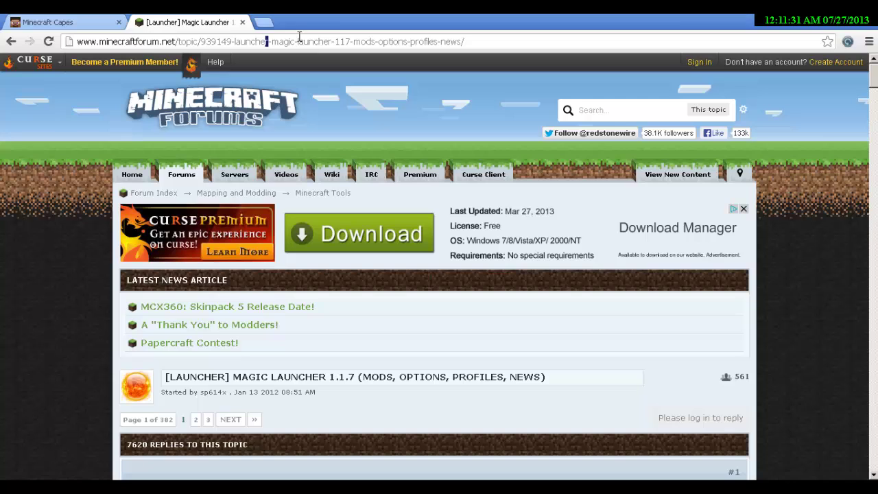
pyautogui.moveTo(875, 81)
pyautogui.mouseDown()
pyautogui.moveTo(874, 109)
pyautogui.moveTo(872, 86)
pyautogui.moveTo(868, 96)
pyautogui.mouseUp()
pyautogui.scroll(-1, 872, 97)
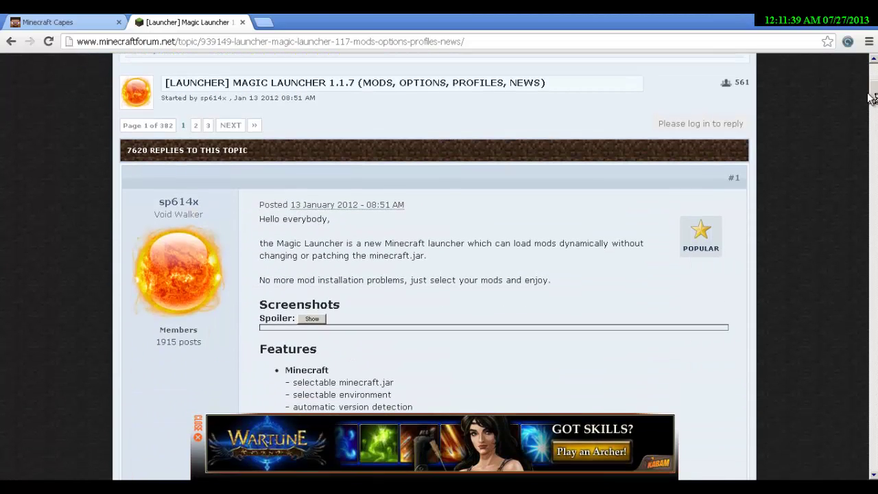
# Step: Close Magic Launcher's Setup window and bring up the MagicLauncher 1.1.7 download links in the forum thread
pyautogui.click(199, 486)
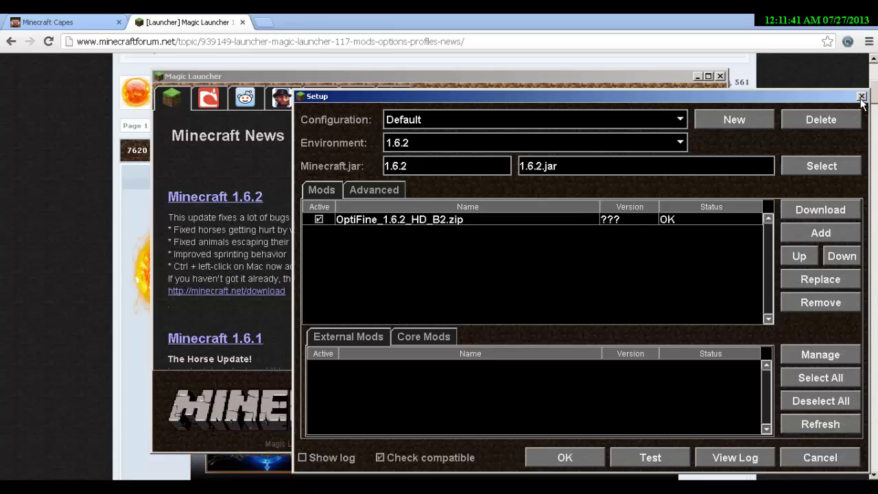
pyautogui.click(862, 98)
pyautogui.click(59, 239)
pyautogui.scroll(-7, 800, 160)
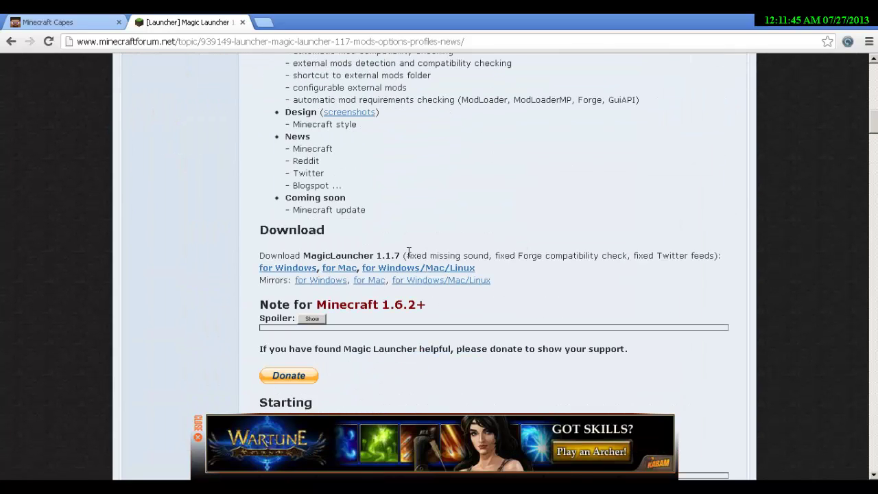
# Step: Close the forum thread page and show Magic Launcher maximized with the browser minimized
pyautogui.click(243, 21)
pyautogui.hotkey('alt', 'Tab')
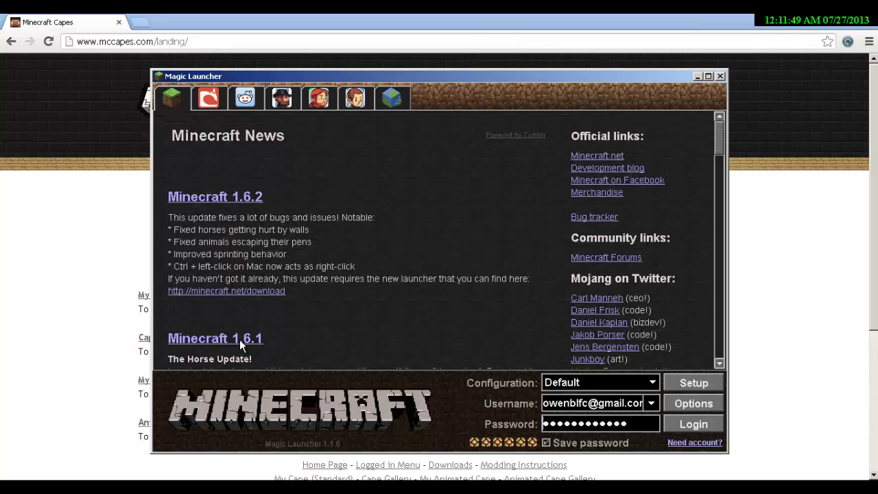
pyautogui.click(807, 20)
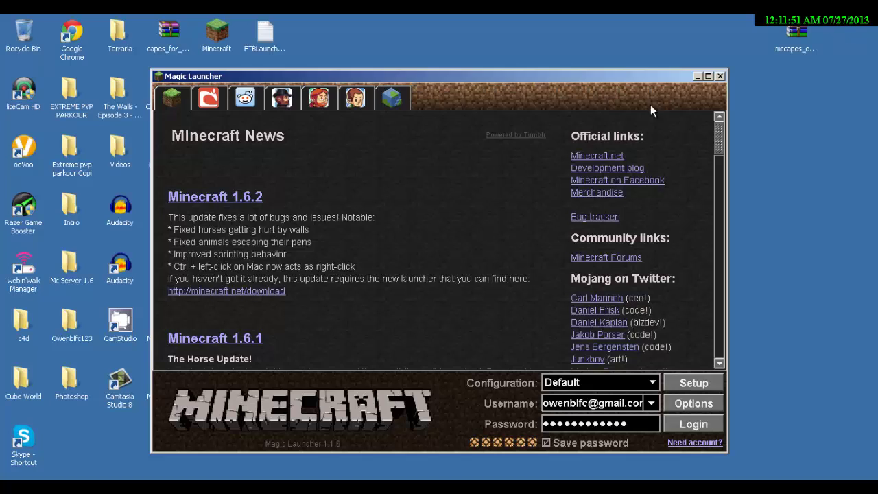
pyautogui.click(708, 76)
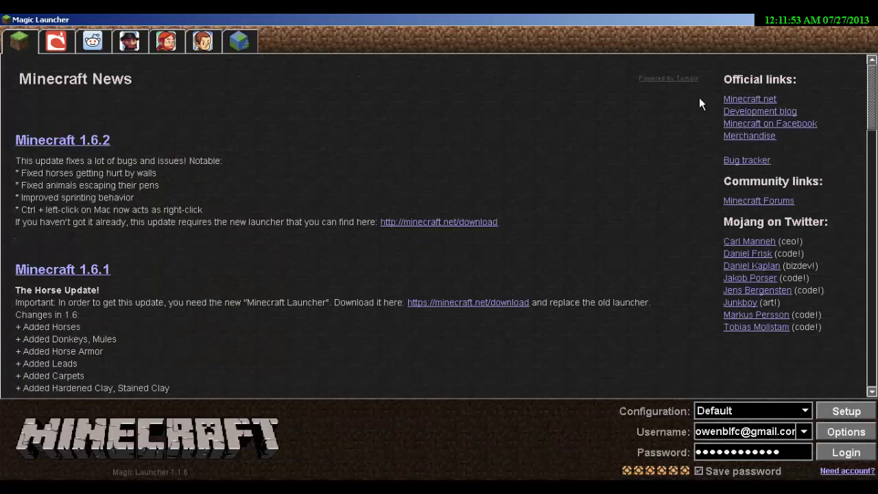
# Step: Open the launcher's Setup and examine the mod list and available environments of the Default configuration
pyautogui.click(850, 432)
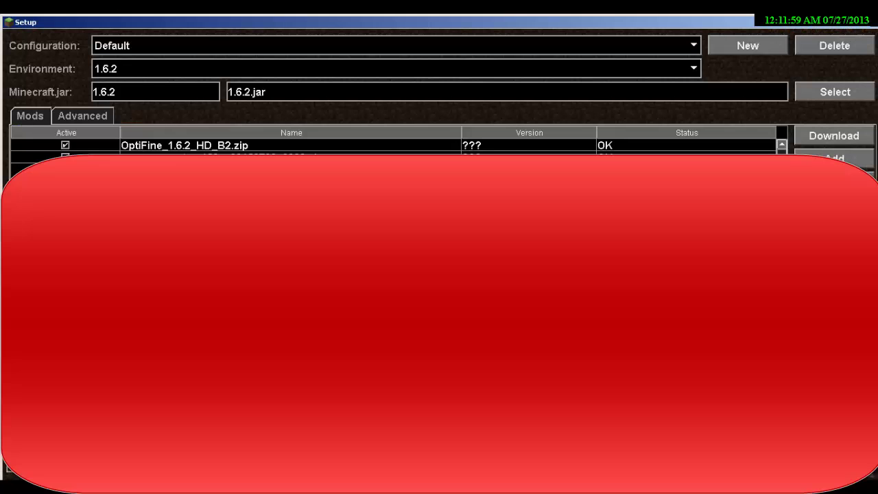
pyautogui.click(290, 156)
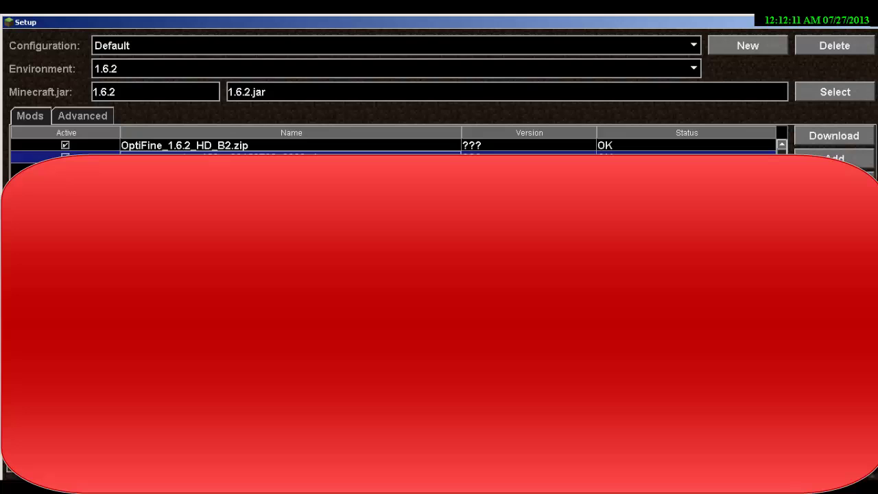
pyautogui.click(396, 69)
pyautogui.click(396, 69)
pyautogui.click(396, 68)
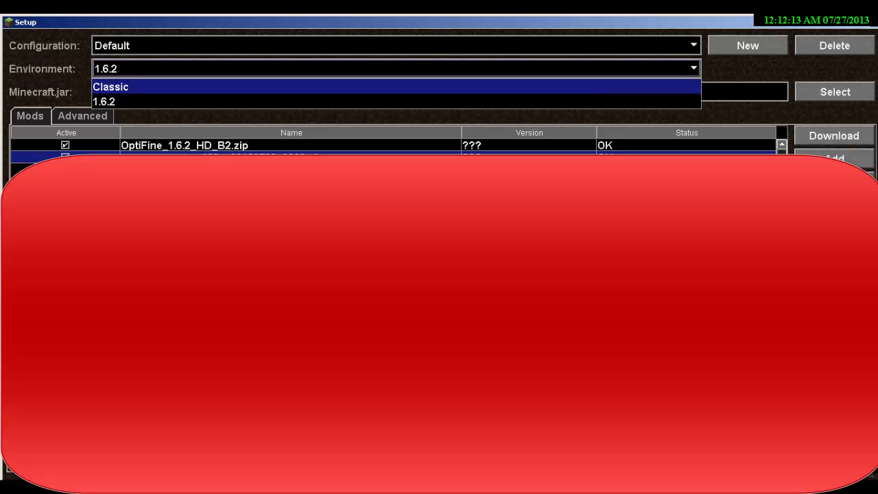
pyautogui.click(396, 68)
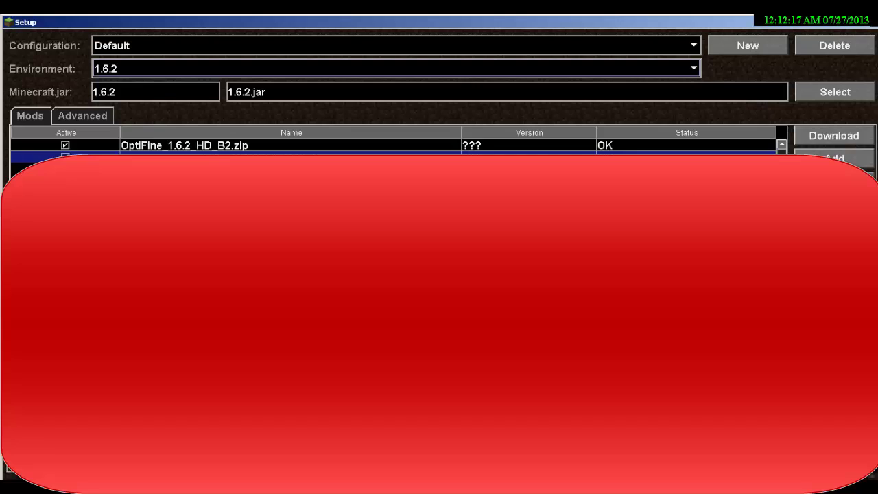
# Step: Remove the mod listed below OptiFine_1.6.2_HD_B2.zip from the Default configuration
pyautogui.click(290, 144)
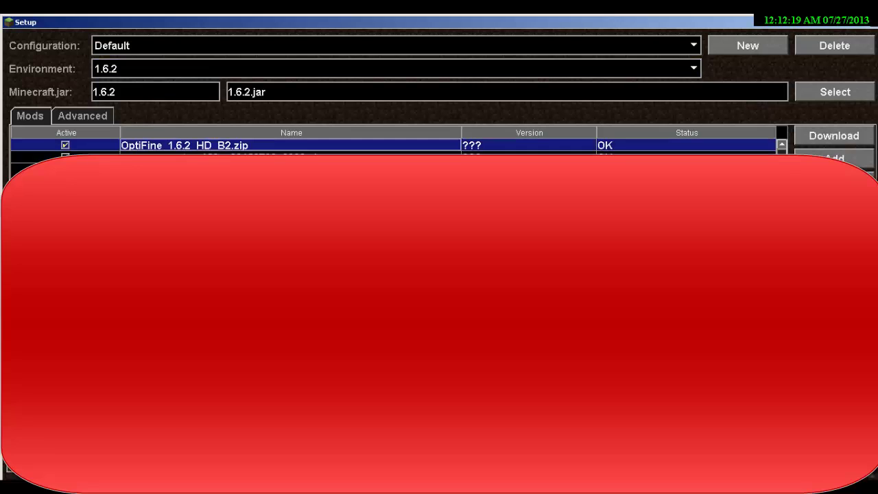
pyautogui.click(290, 156)
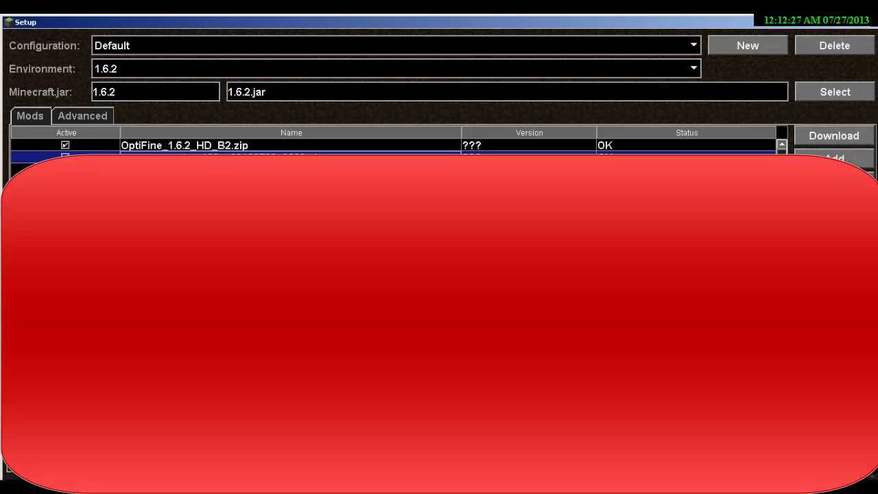
pyautogui.press('Delete')
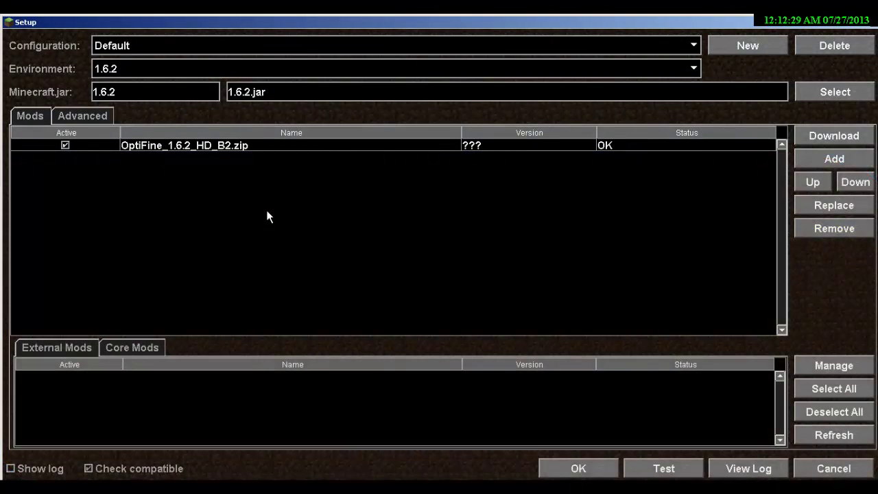
# Step: Switch to the Minecraft Capes site in Chrome and open the My Cape page
pyautogui.hotkey('alt', 'Tab')
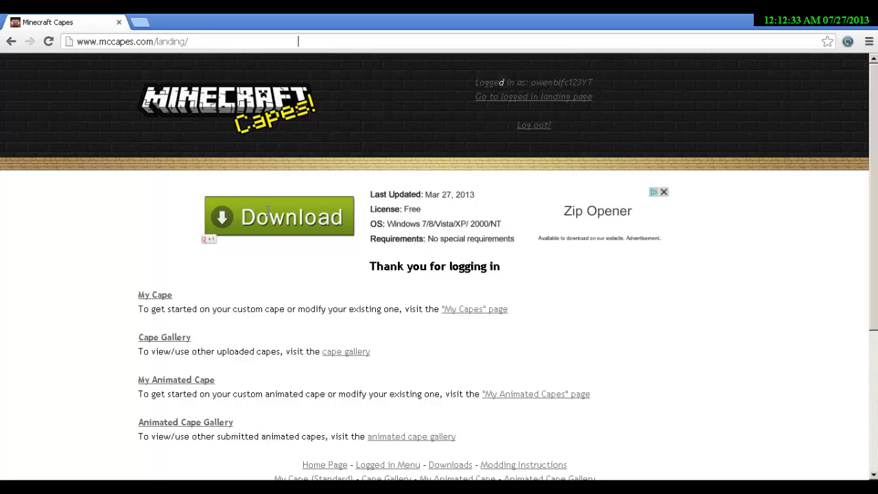
pyautogui.moveTo(475, 82)
pyautogui.mouseDown()
pyautogui.moveTo(584, 82)
pyautogui.moveTo(476, 81)
pyautogui.mouseUp()
pyautogui.scroll(-1, 268, 216)
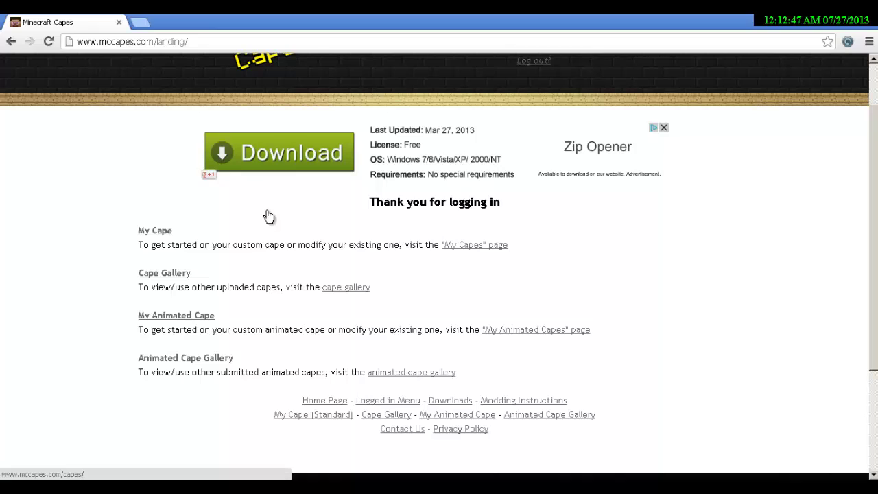
pyautogui.click(155, 230)
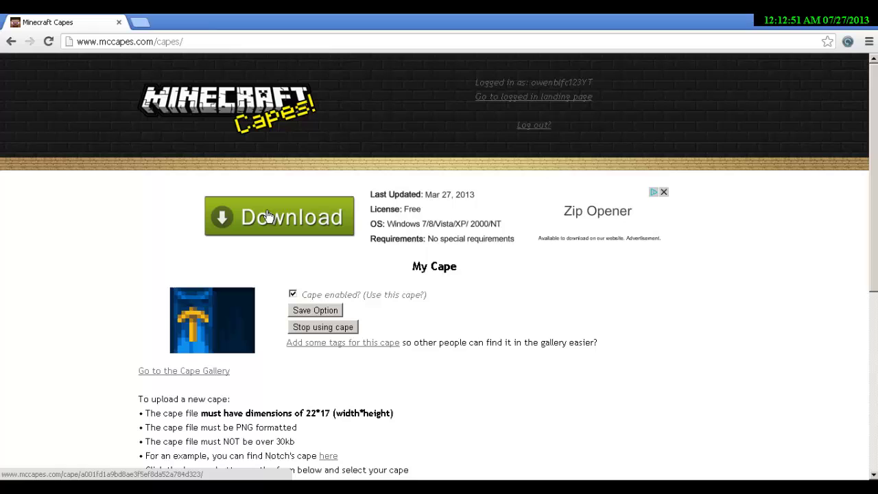
# Step: Review the current cape's options and the requirements for uploading a new cape
pyautogui.scroll(-1, 269, 217)
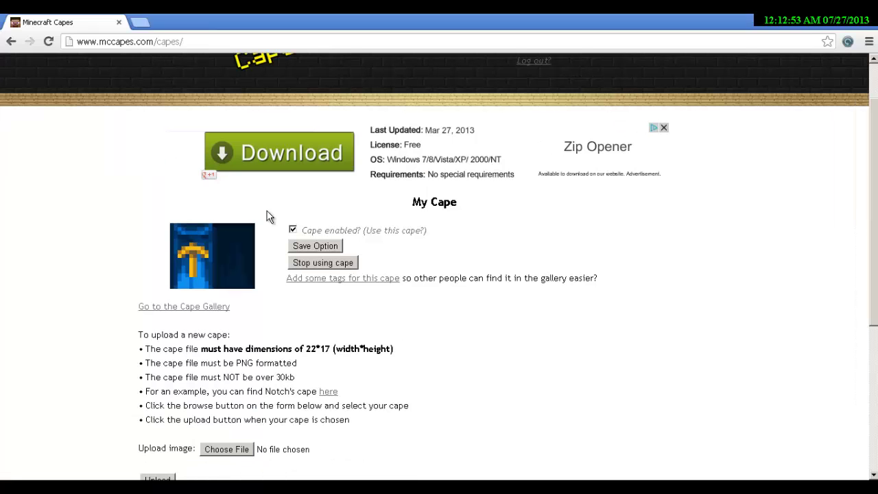
pyautogui.scroll(-2, 269, 217)
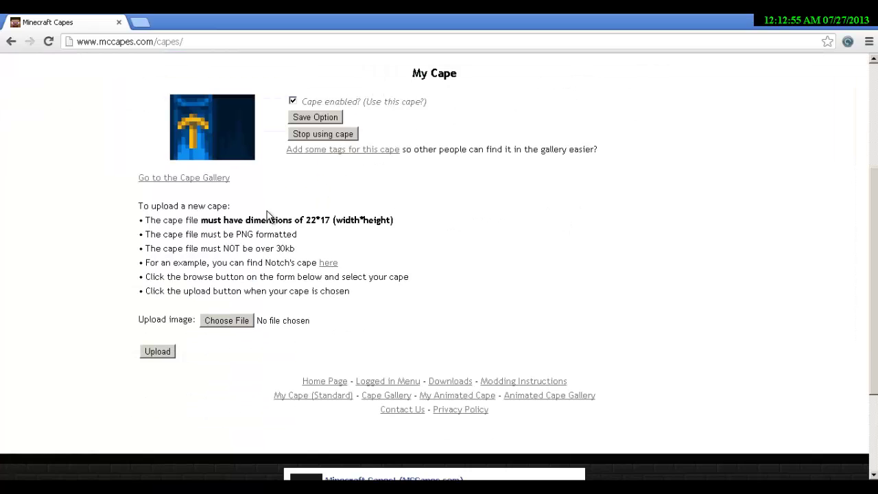
pyautogui.scroll(2, 269, 217)
pyautogui.scroll(-2, 269, 216)
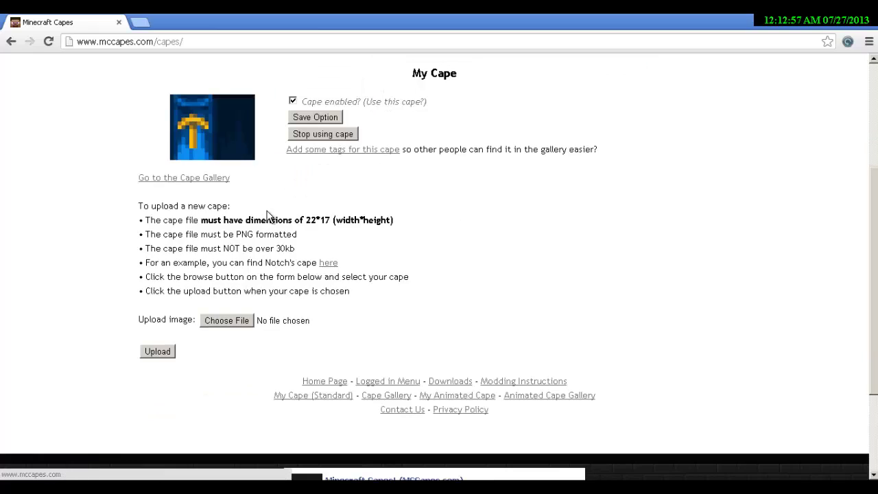
# Step: Open the Cape Gallery and search it for "Minecon"
pyautogui.press('Tab')
pyautogui.press('Tab')
pyautogui.press('Return')
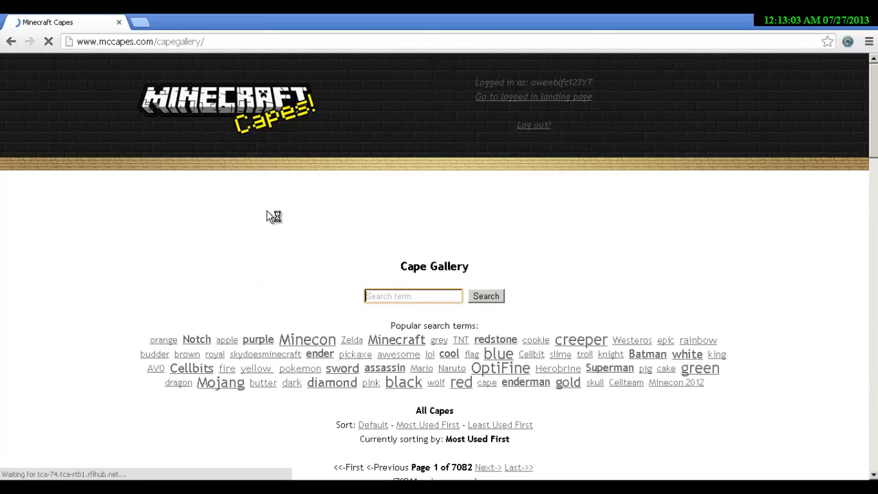
pyautogui.write('Minec')
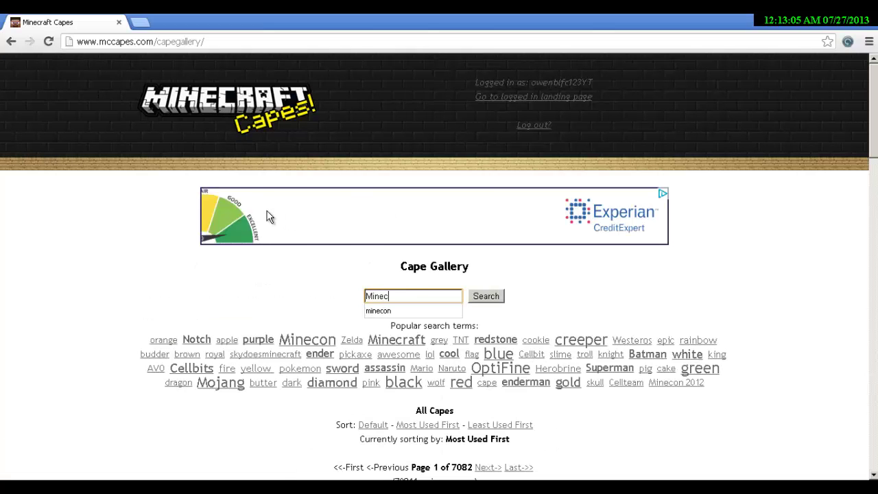
pyautogui.write('on')
pyautogui.press('Return')
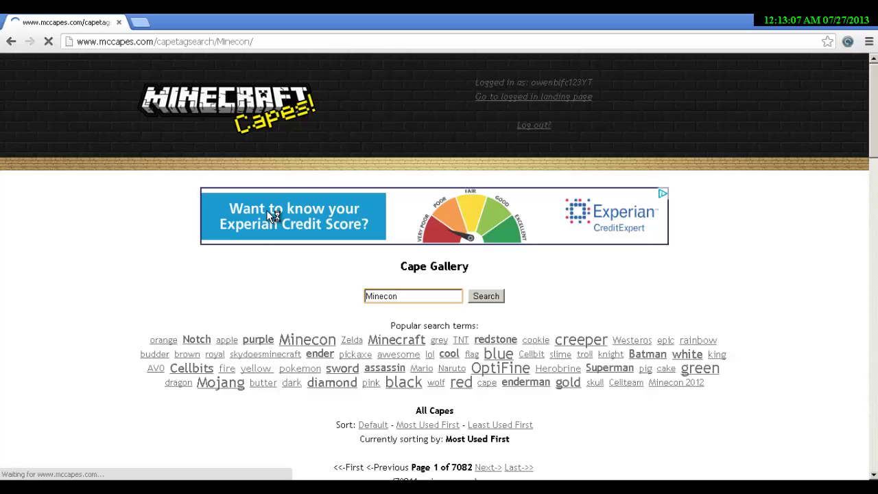
# Step: Browse the first page of Minecon search results to compare the available capes
pyautogui.scroll(-3, 267, 212)
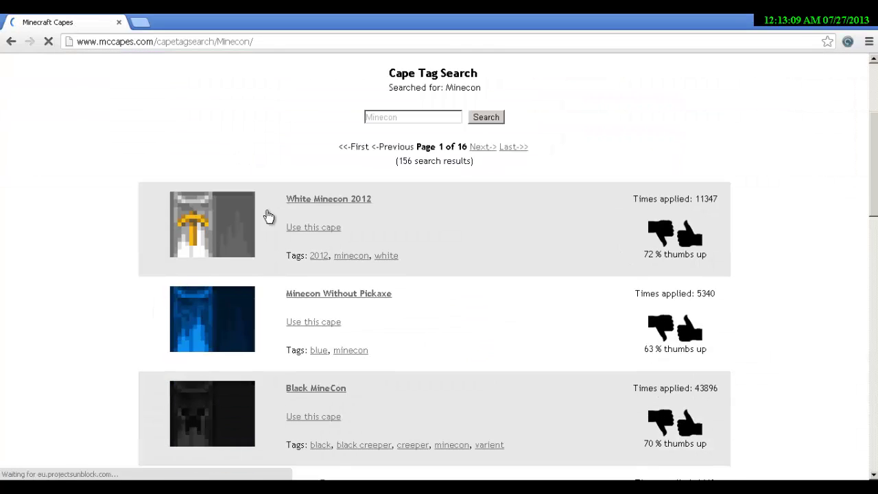
pyautogui.scroll(-2, 268, 216)
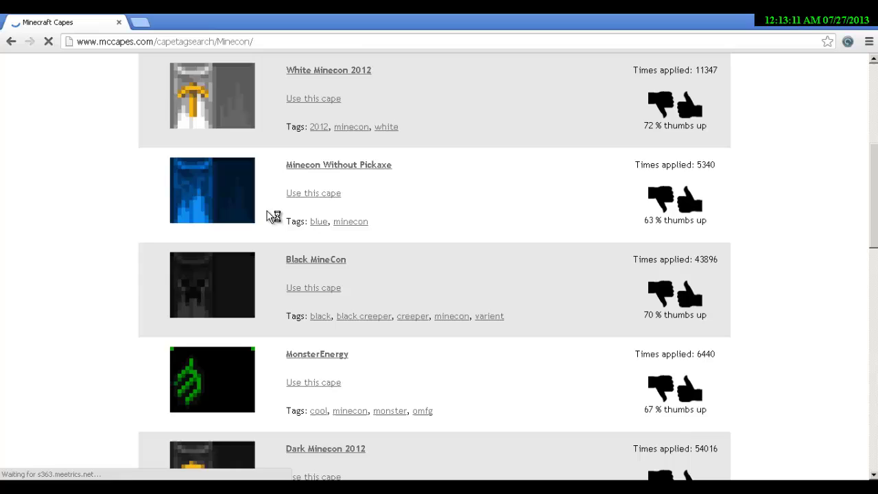
pyautogui.scroll(1, 271, 216)
pyautogui.scroll(-3, 271, 217)
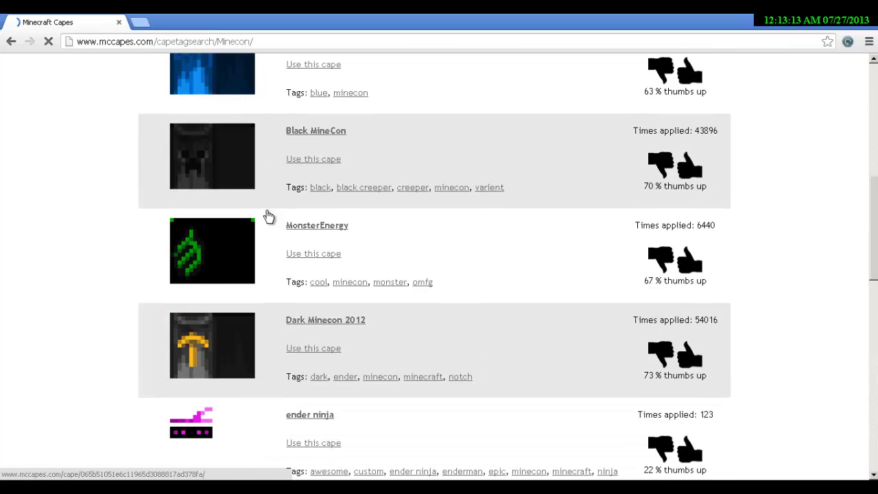
pyautogui.scroll(-6, 268, 216)
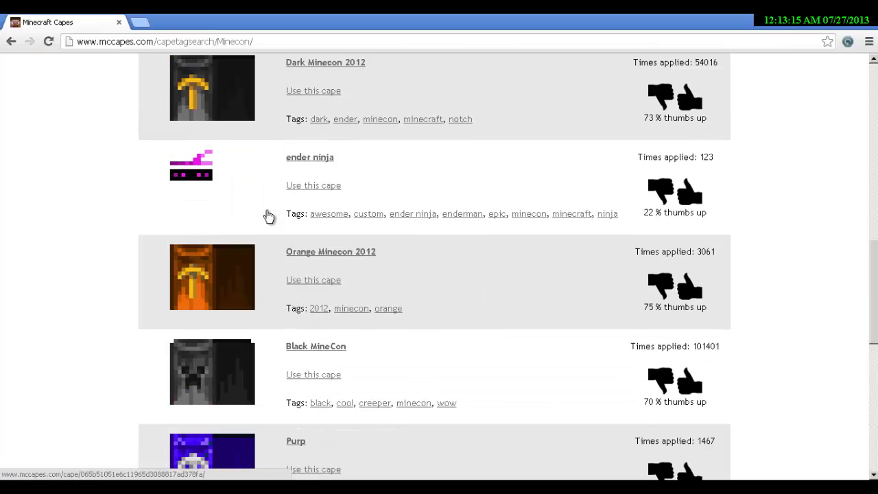
pyautogui.scroll(-4, 268, 216)
pyautogui.scroll(9, 269, 216)
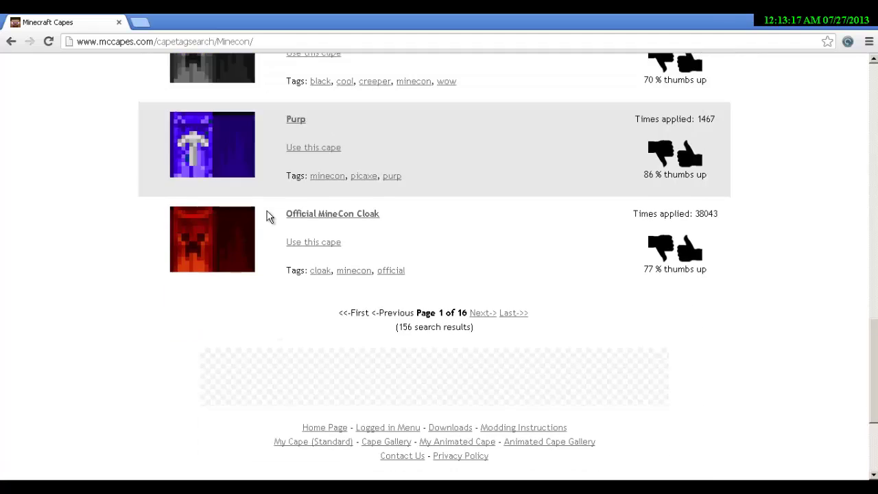
pyautogui.scroll(7, 268, 216)
pyautogui.scroll(-7, 268, 216)
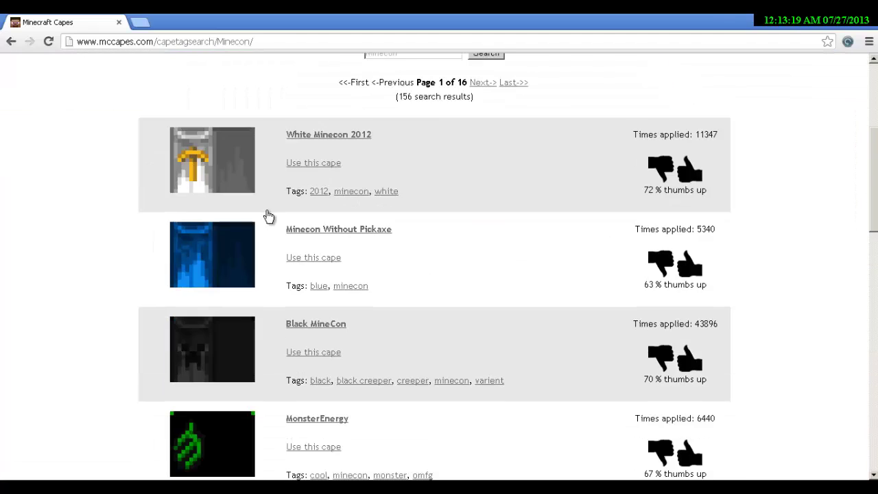
pyautogui.scroll(-10, 268, 216)
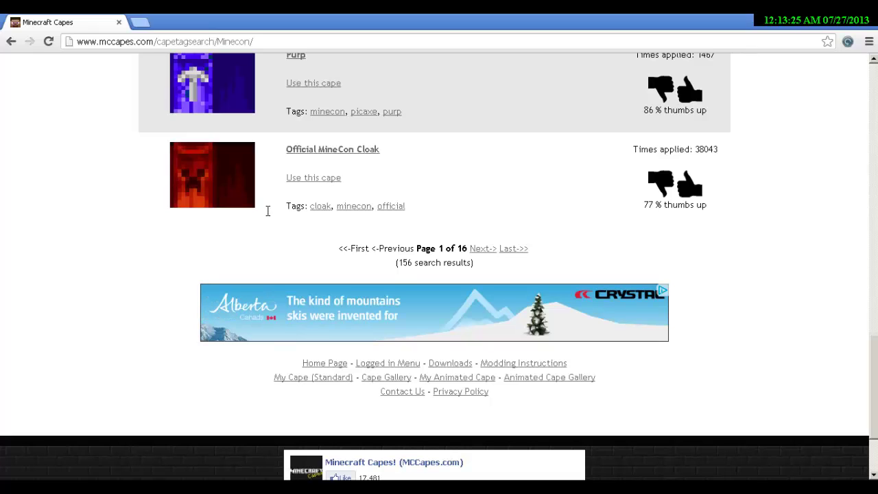
pyautogui.scroll(2, 268, 217)
pyautogui.scroll(7, 268, 216)
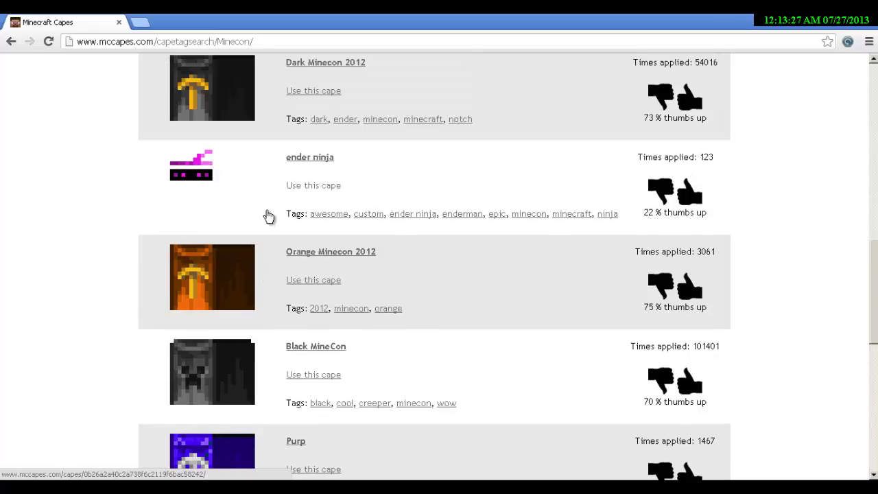
pyautogui.scroll(5, 268, 216)
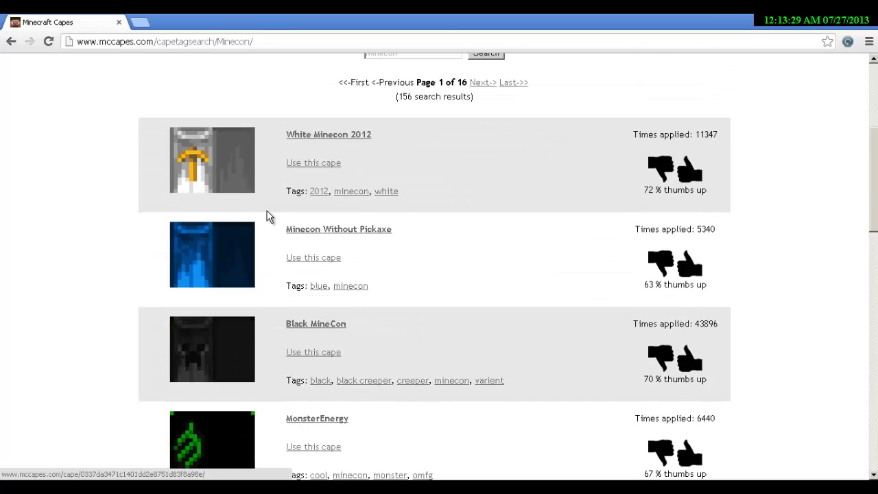
# Step: Look through the remaining Minecon results and search the cape tags for "Minecon blue"
pyautogui.scroll(-1, 268, 216)
pyautogui.scroll(-10, 268, 217)
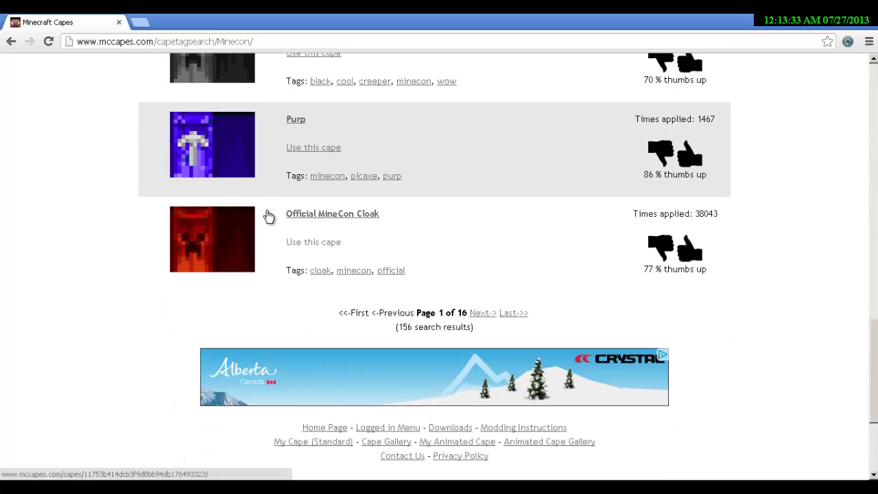
pyautogui.scroll(3, 268, 216)
pyautogui.scroll(11, 268, 216)
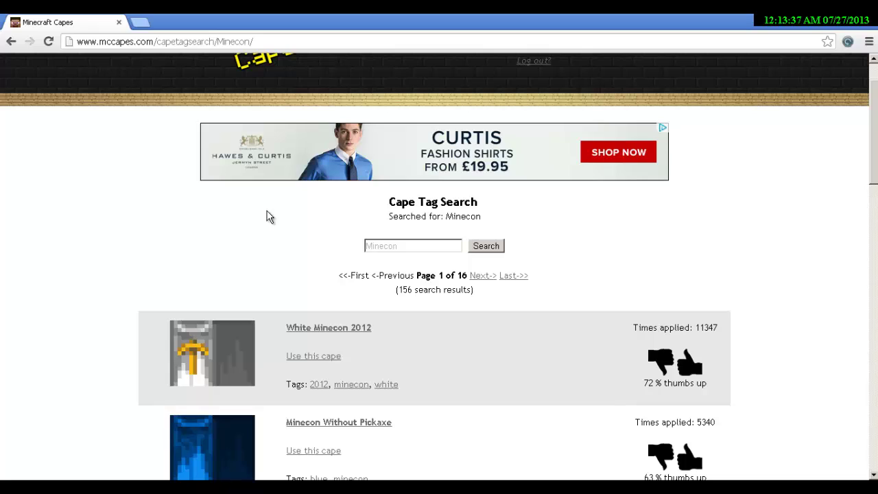
pyautogui.click(413, 246)
pyautogui.click(413, 246)
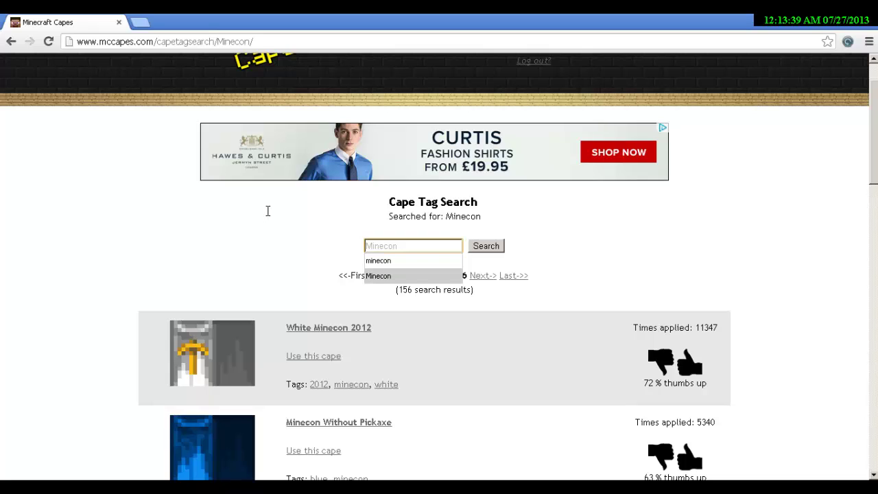
pyautogui.press('Return')
pyautogui.write('blu')
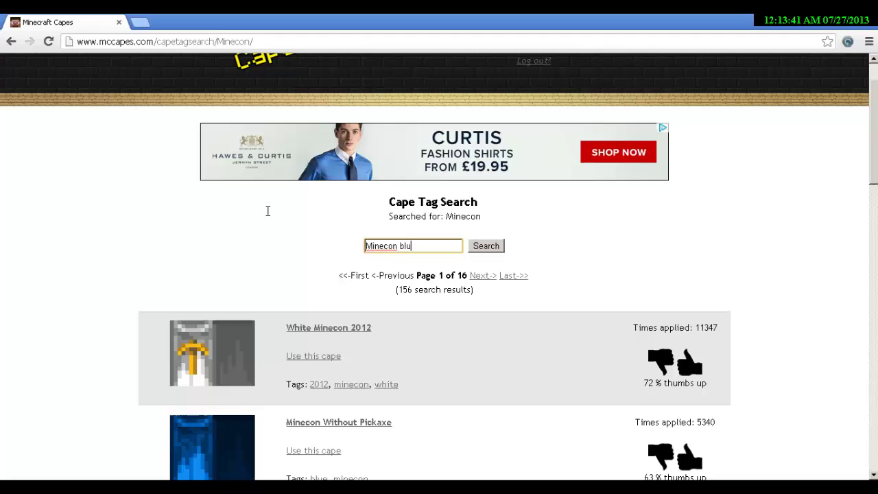
pyautogui.write('e')
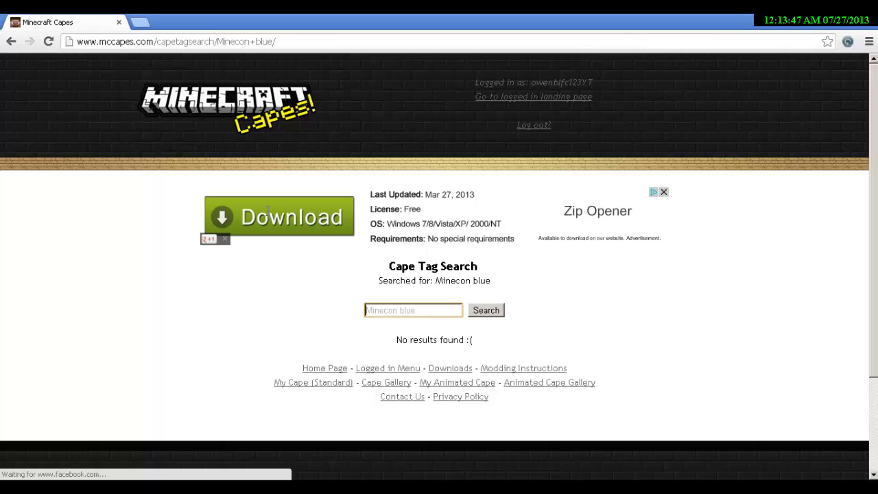
# Step: Replace the cape tag search with "of" to find OptiFine-style capes
pyautogui.write('mien')
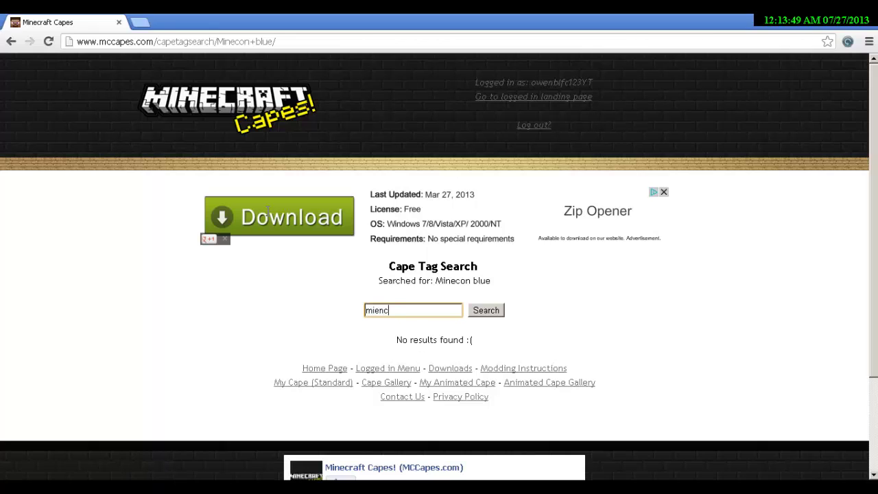
pyautogui.write('c')
pyautogui.press('BackSpace')
pyautogui.press('BackSpace')
pyautogui.press('BackSpace')
pyautogui.press('BackSpace')
pyautogui.press('BackSpace')
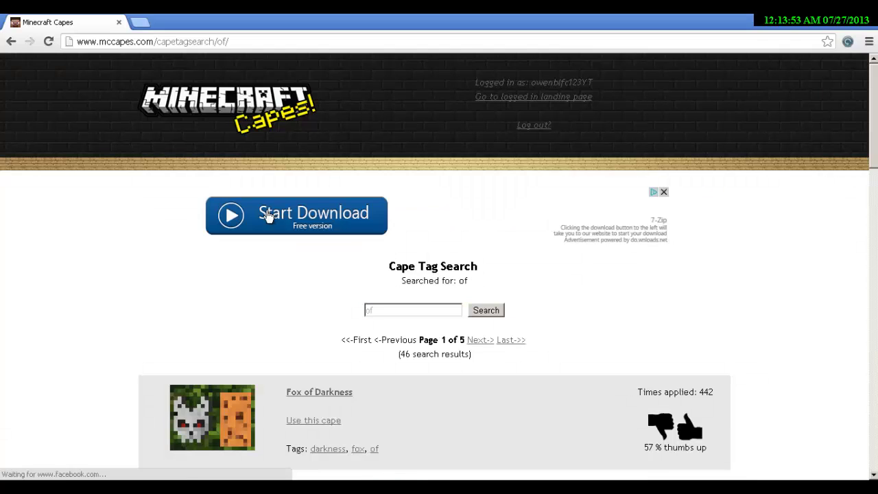
# Step: Find the Optifine Donor Replica cape in the search results and set it as the account's cape
pyautogui.scroll(-5, 271, 217)
pyautogui.scroll(-4, 269, 217)
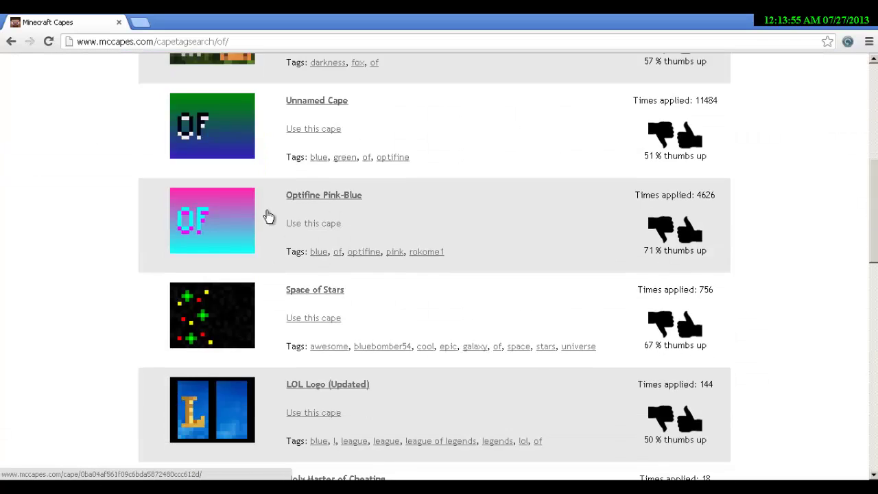
pyautogui.scroll(-5, 269, 217)
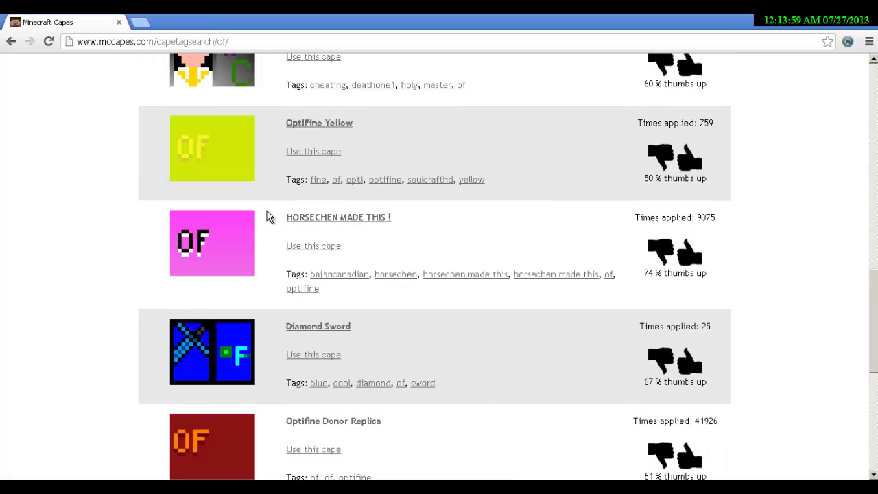
pyautogui.scroll(-1, 269, 216)
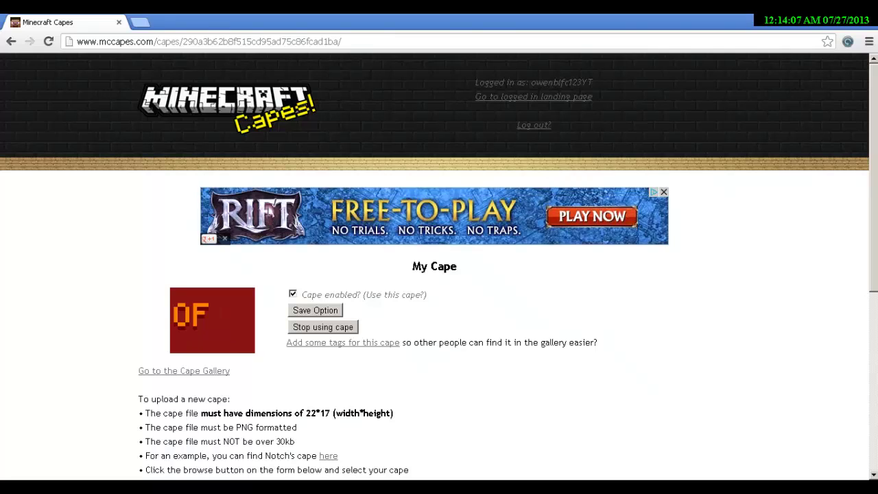
# Step: Open the site's Downloads page and review the Standard, "Extra" and Forge MCCapes mod downloads for Minecraft v1.6.2
pyautogui.scroll(-3, 269, 213)
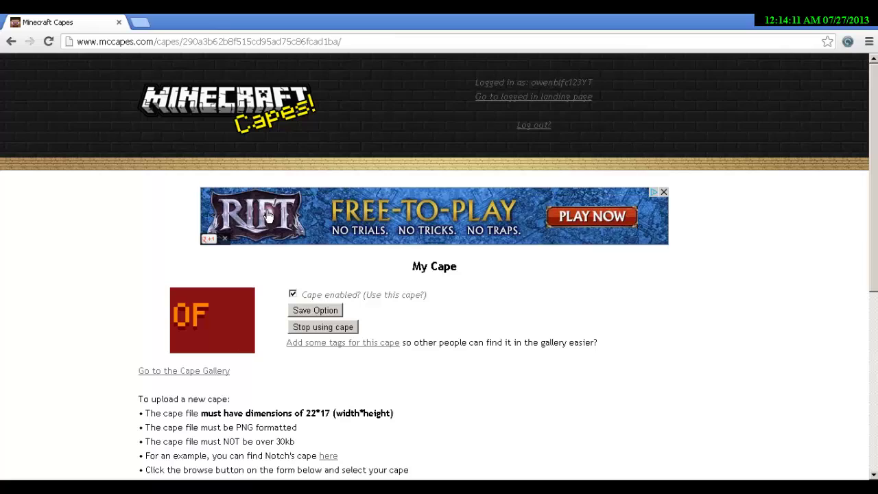
pyautogui.scroll(-4, 268, 216)
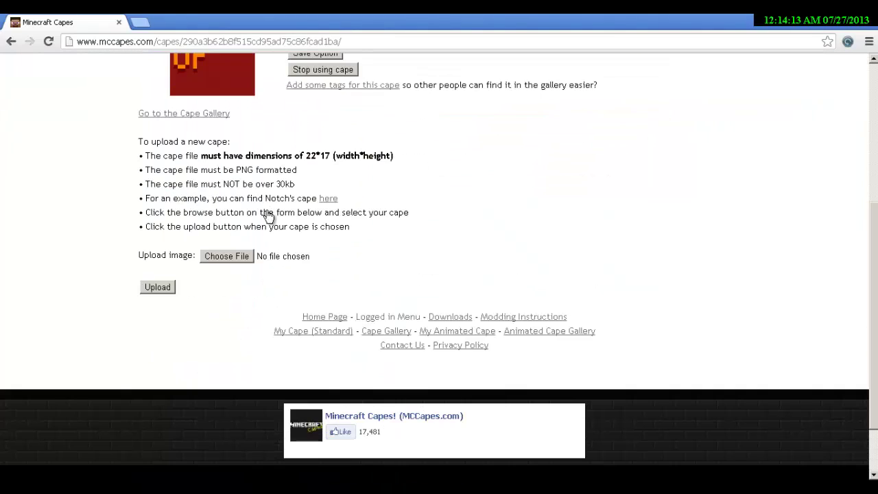
pyautogui.click(450, 317)
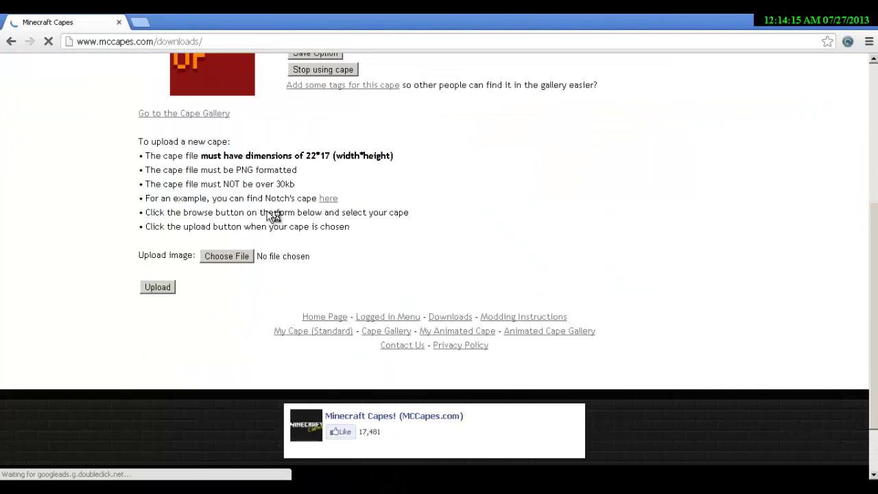
pyautogui.scroll(-1, 269, 217)
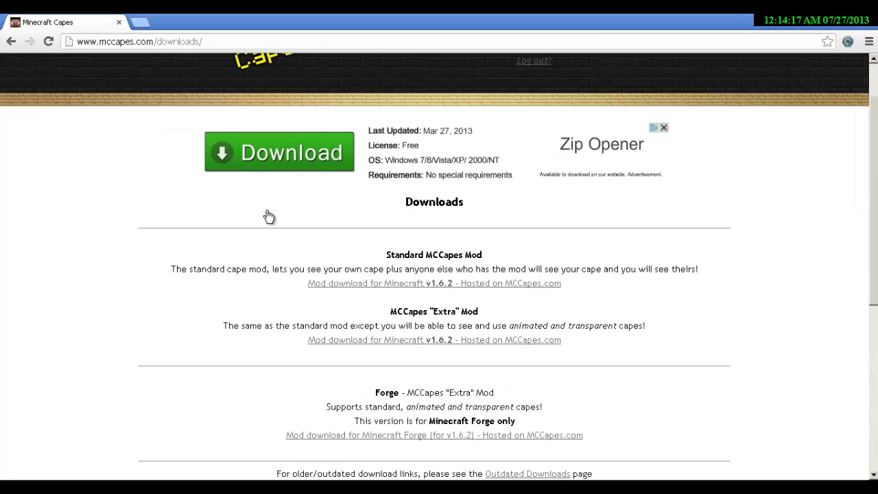
pyautogui.moveTo(387, 255)
pyautogui.mouseDown()
pyautogui.moveTo(433, 255)
pyautogui.moveTo(387, 255)
pyautogui.mouseUp()
pyautogui.scroll(-1, 268, 217)
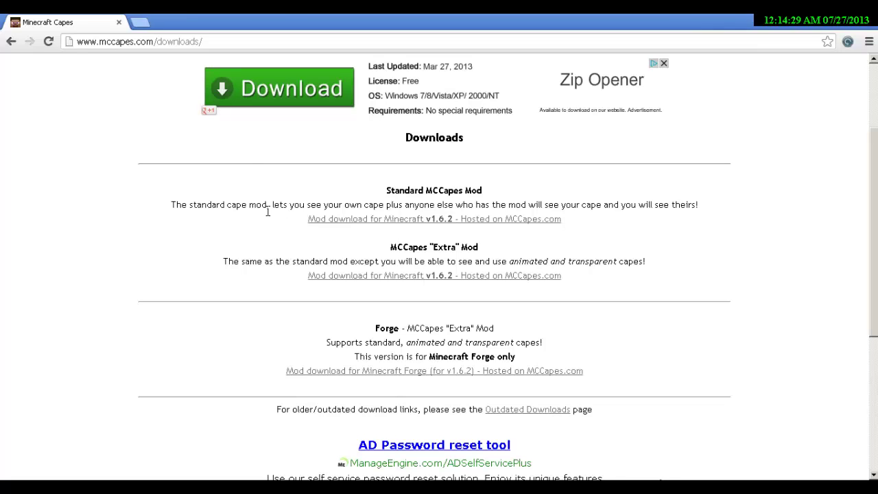
pyautogui.scroll(-2, 268, 216)
# Step: Switch to Magic Launcher's Setup, add mccapes_extra_162a_20130708_2000.zip from the Desktop as a mod, and accept the setup
pyautogui.hotkey('alt', 'Tab')
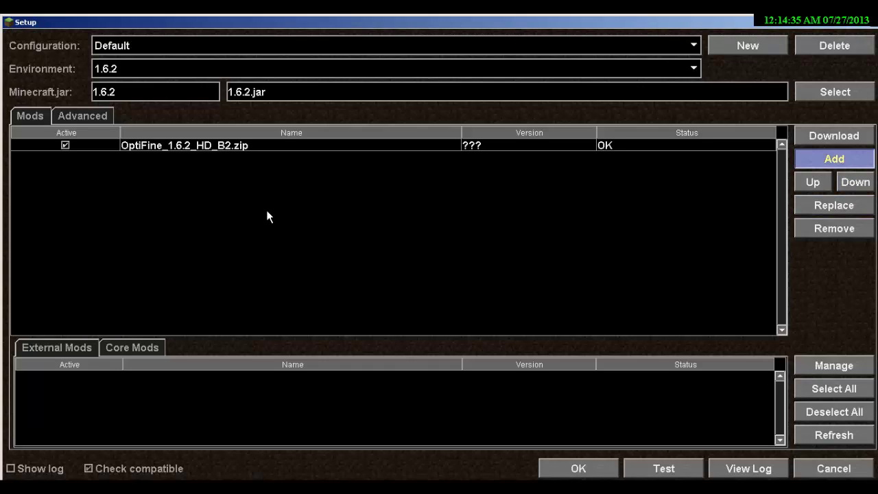
pyautogui.press('space')
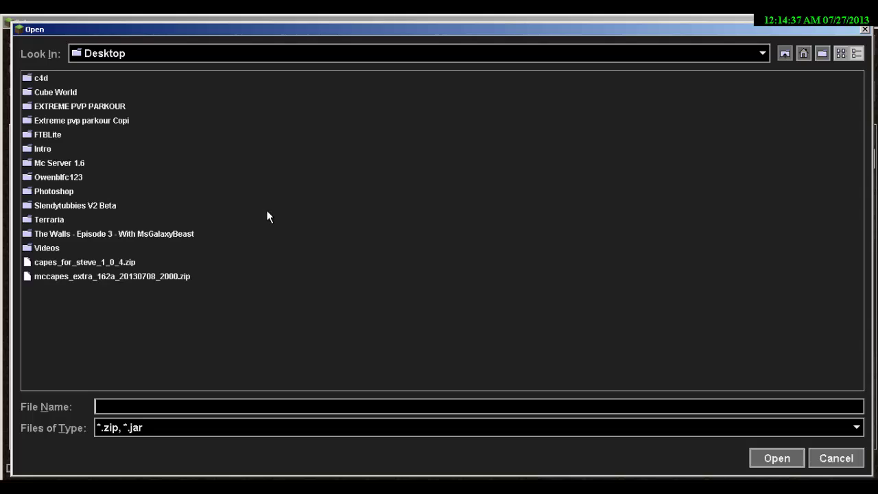
pyautogui.press('End')
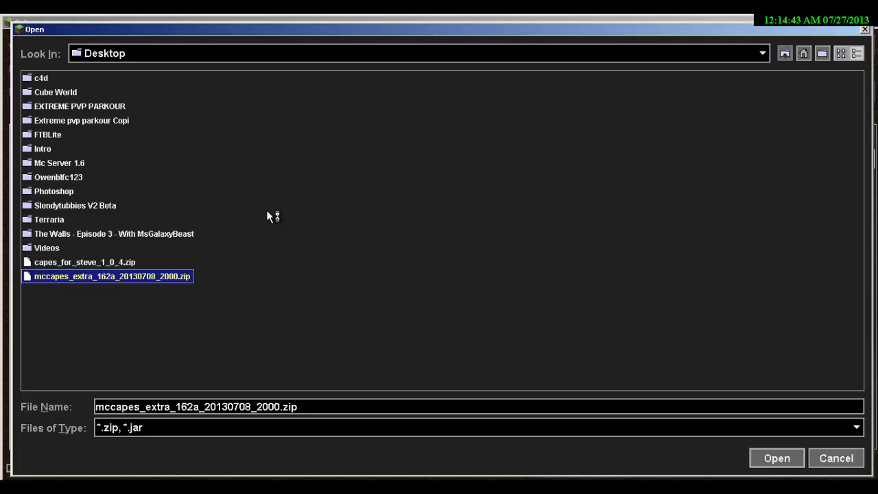
pyautogui.press('Return')
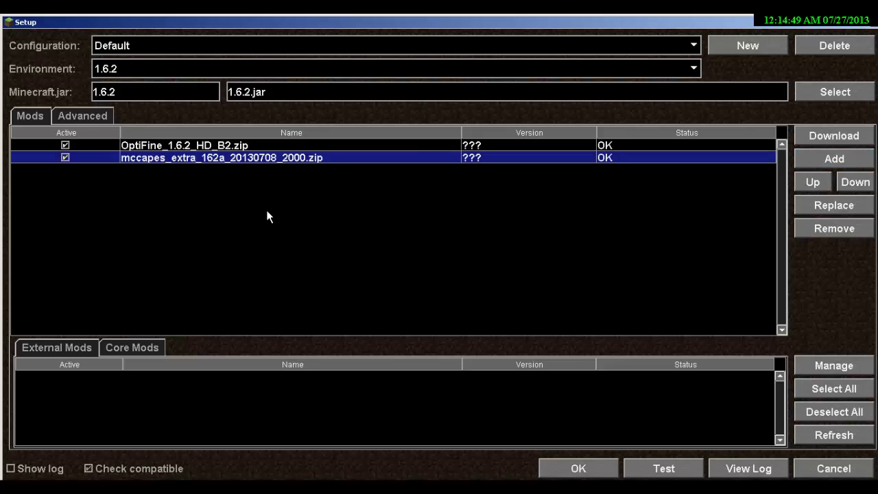
pyautogui.press('Return')
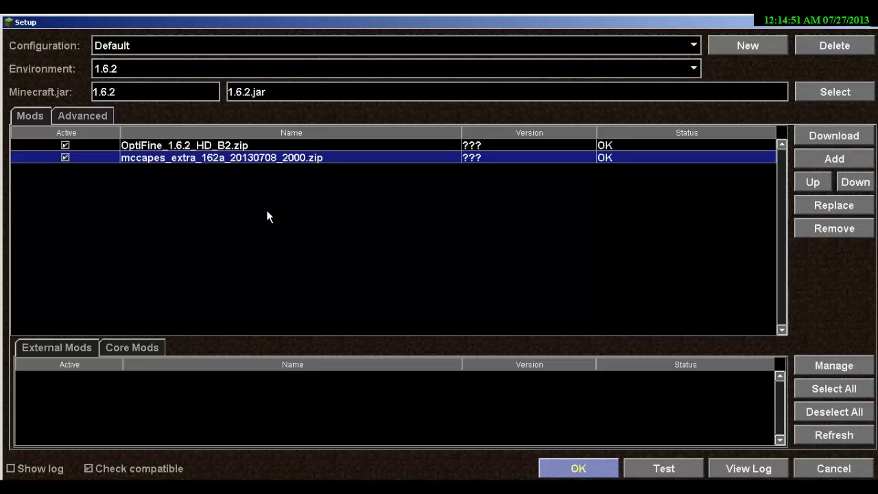
# Step: Log in from Magic Launcher with the Default configuration and saved credentials to start Minecraft 1.6.2
pyautogui.hotkey('alt', 'Tab')
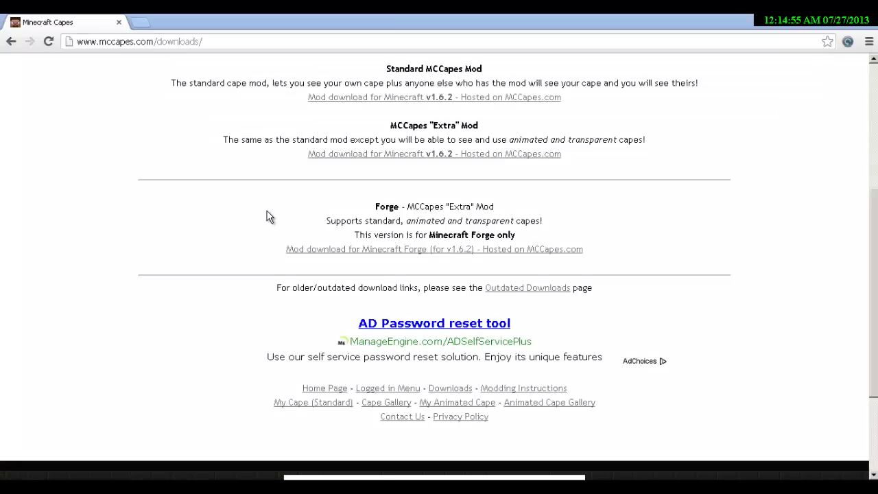
pyautogui.hotkey('alt', 'Tab')
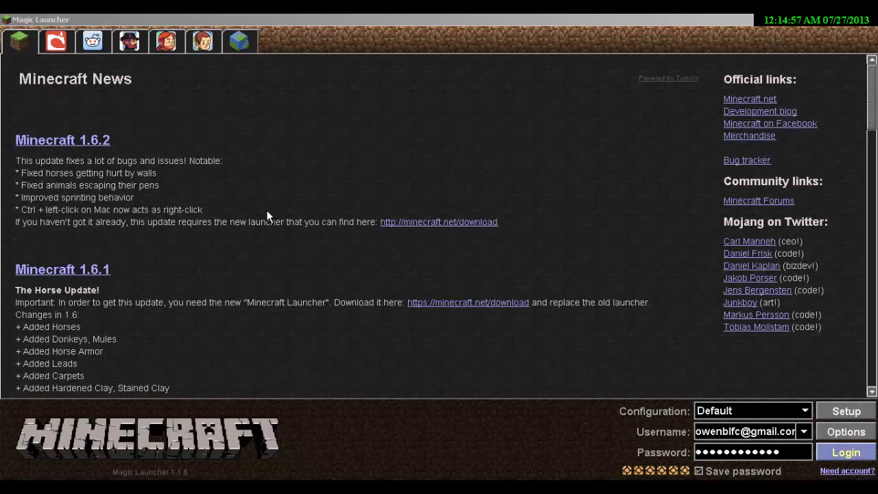
pyautogui.press('Return')
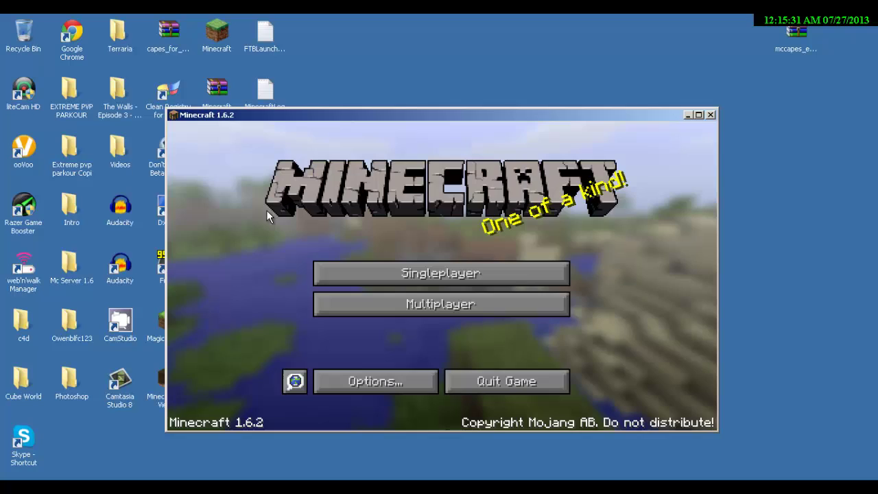
# Step: Open Minecraft's multiplayer server list and maximize the game window
pyautogui.click(441, 304)
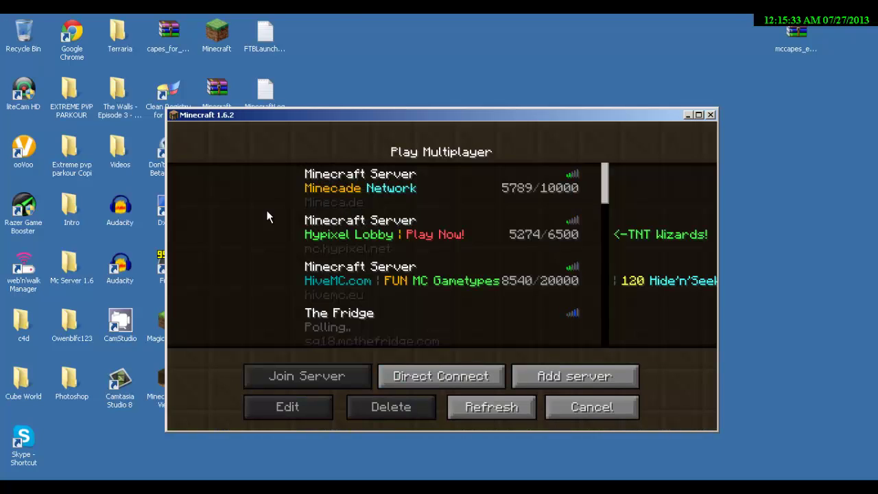
pyautogui.click(699, 114)
pyautogui.click(268, 217)
# Step: Browse the multiplayer server list down to its end to look for a suitable server
pyautogui.scroll(-3, 267, 217)
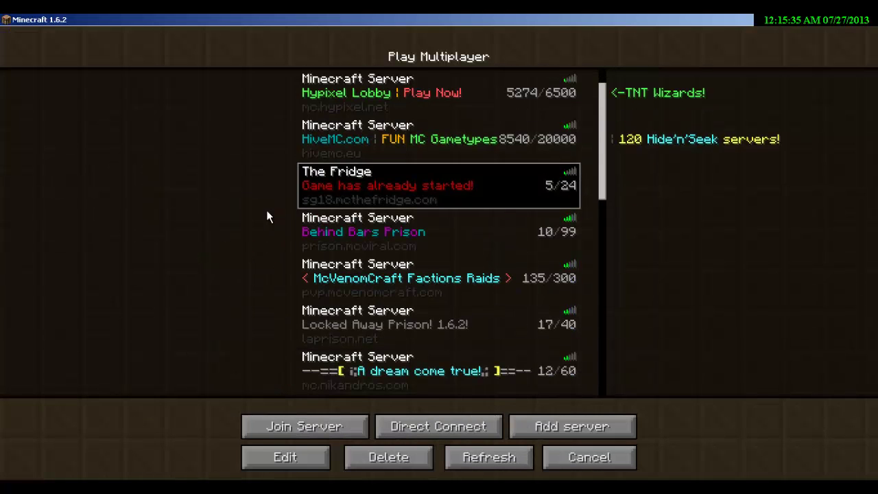
pyautogui.click(439, 255)
pyautogui.scroll(-15, 439, 255)
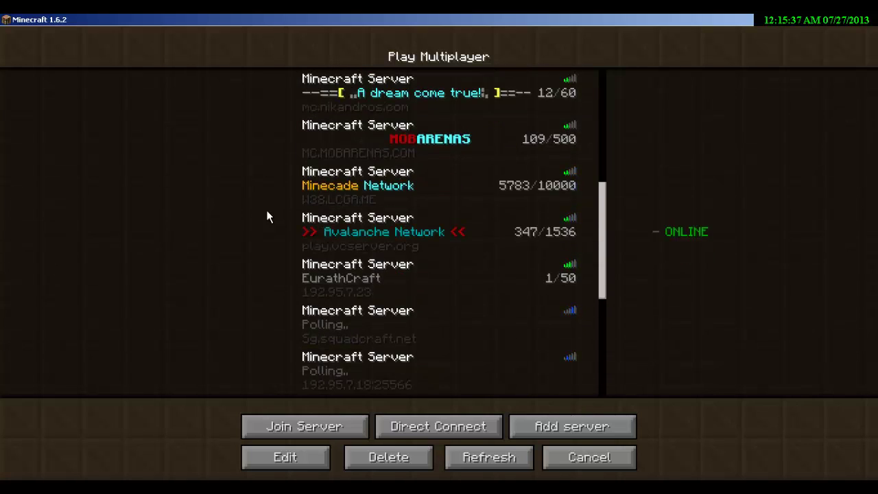
pyautogui.scroll(-1, 267, 217)
pyautogui.press('Down')
pyautogui.scroll(-2, 268, 217)
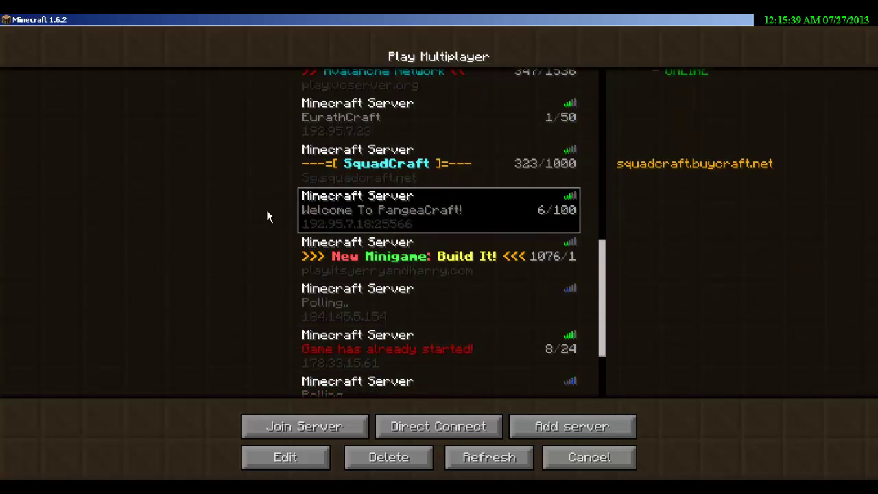
pyautogui.press('Down')
pyautogui.scroll(-4, 268, 217)
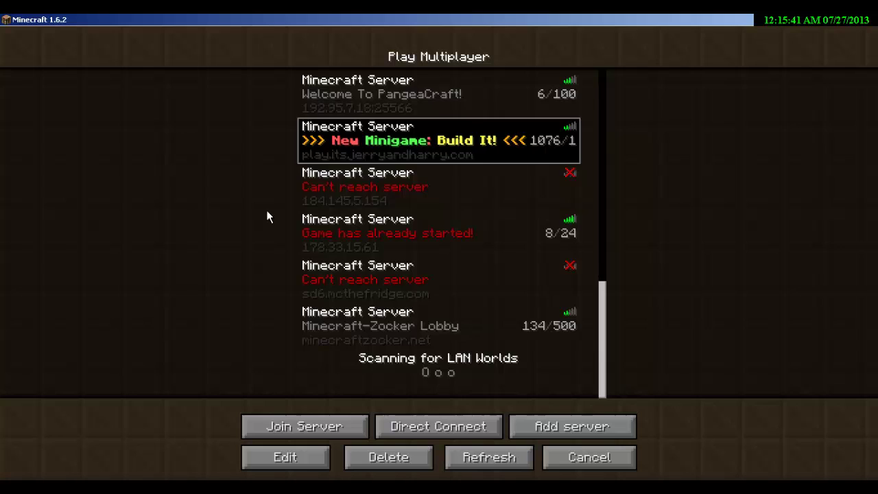
# Step: Go back up the server list and join the Minecade Network server at W38.LCGA.ME
pyautogui.scroll(5, 272, 217)
pyautogui.press('Up')
pyautogui.press('Up')
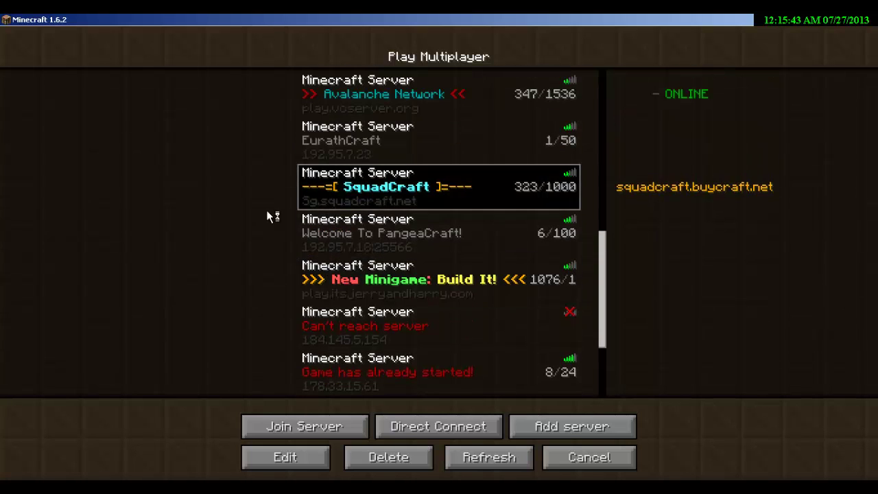
pyautogui.scroll(1, 272, 217)
pyautogui.scroll(6, 272, 217)
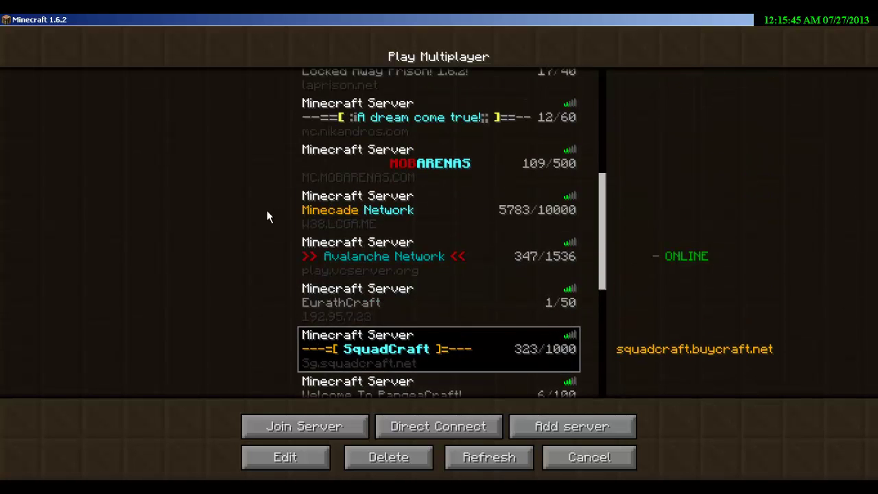
pyautogui.press('Up')
pyautogui.press('Up')
pyautogui.press('Up')
pyautogui.scroll(1, 268, 216)
pyautogui.press('Return')
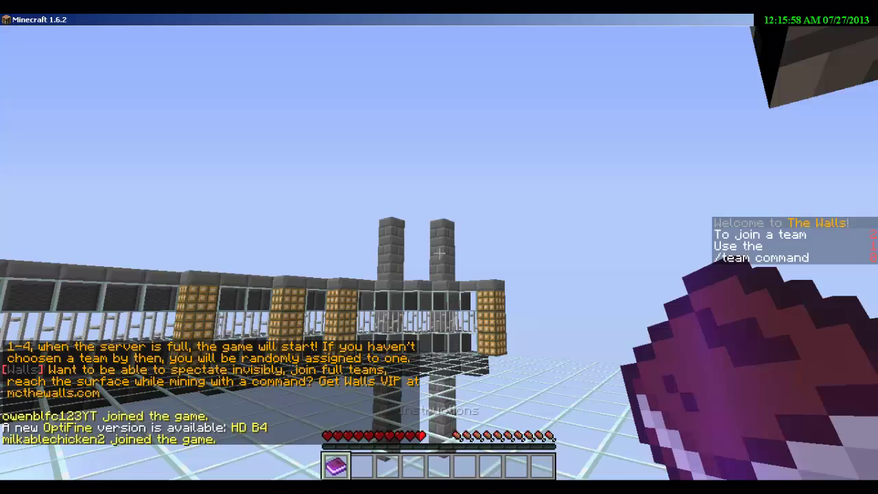
# Step: Select the empty second hotbar slot and view the character from behind in The Walls lobby to check the cape
pyautogui.scroll(-1, 439, 253)
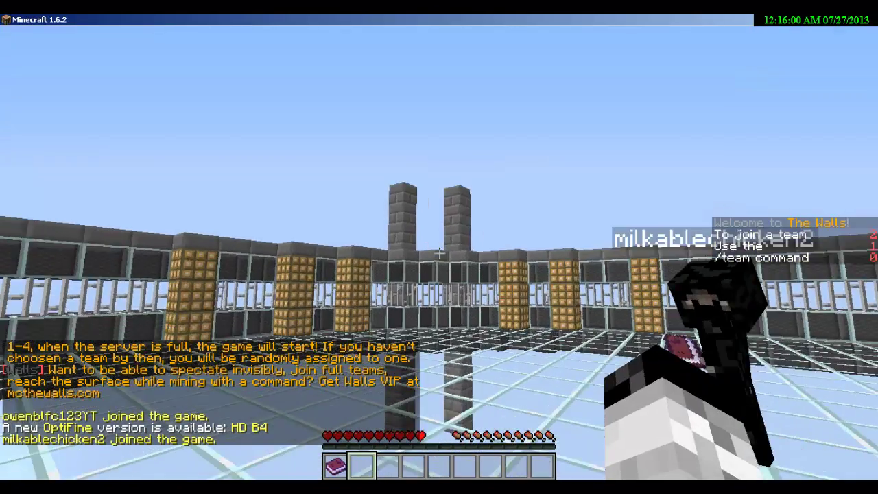
pyautogui.press('F3')
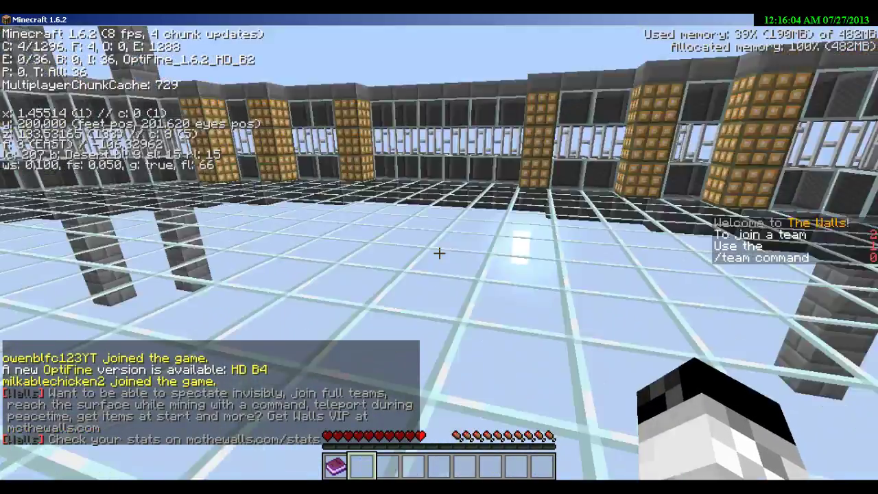
pyautogui.press('w')
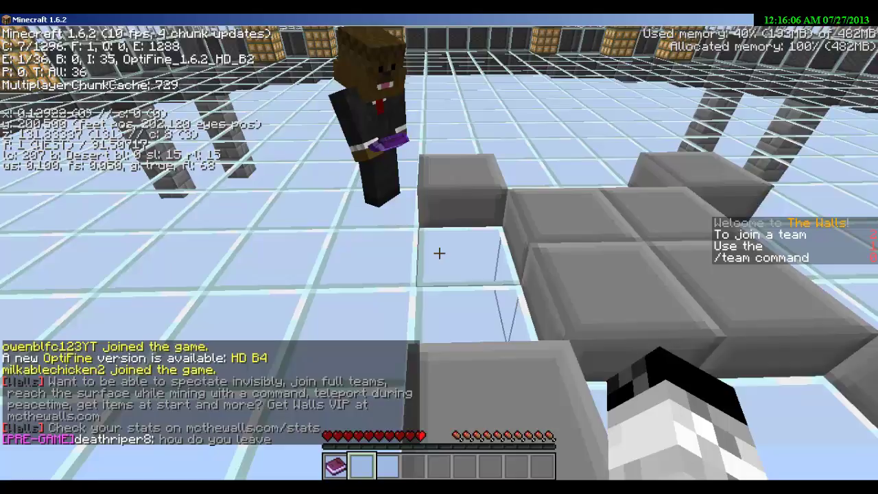
pyautogui.press('F3')
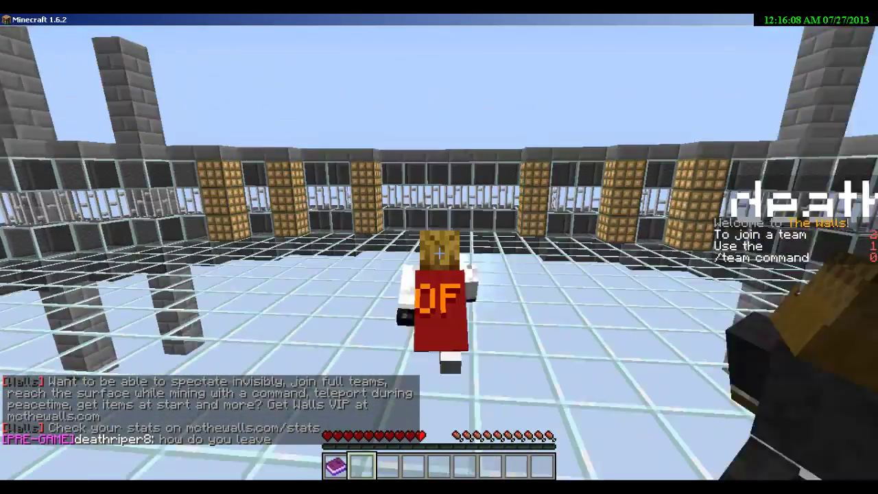
# Step: Walk through The Walls lobby, inspect the character and cape from the front, and return to first-person view
pyautogui.press('w')
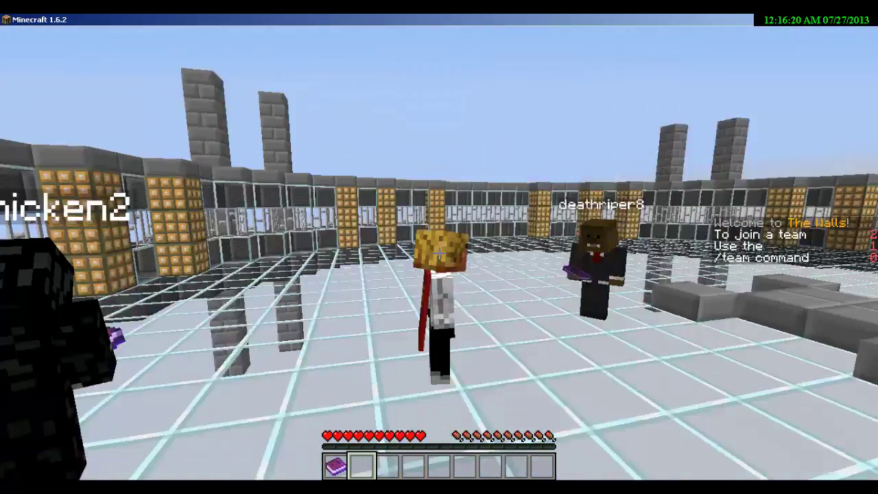
pyautogui.press('F5')
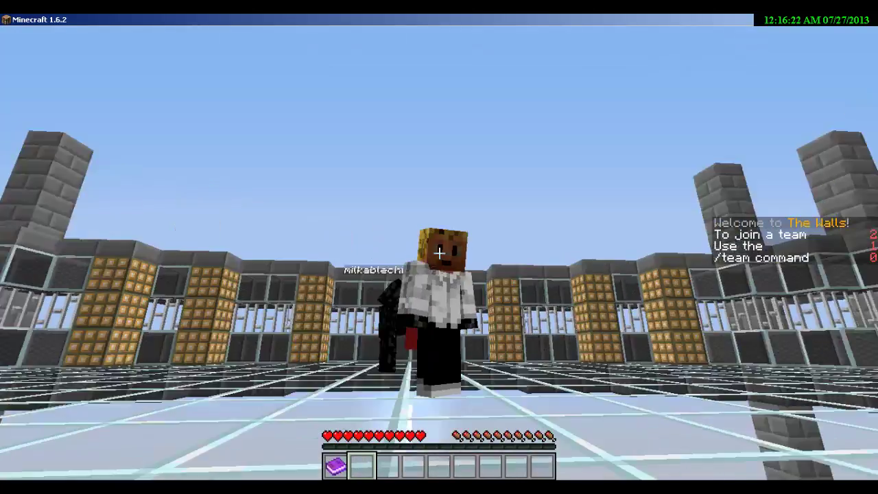
pyautogui.press('F5')
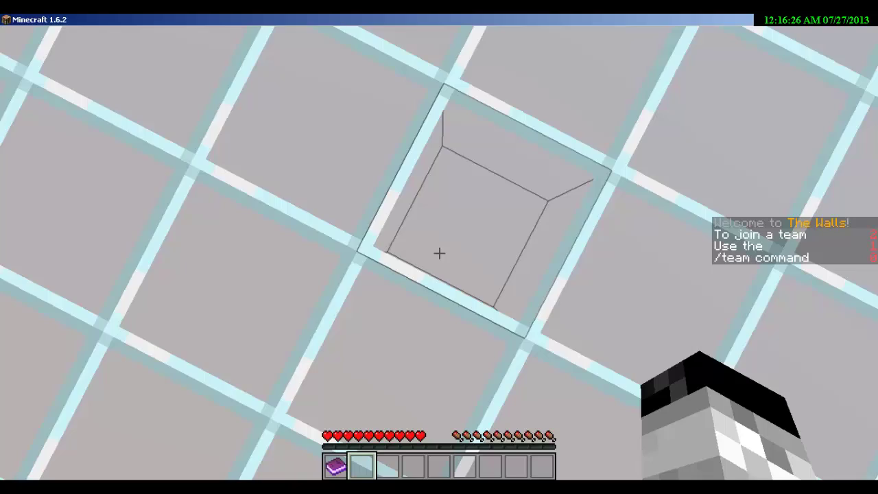
# Step: Open the in-game menu and switch to the screen recorder window
pyautogui.press('Escape')
pyautogui.hotkey('alt', 'Tab')
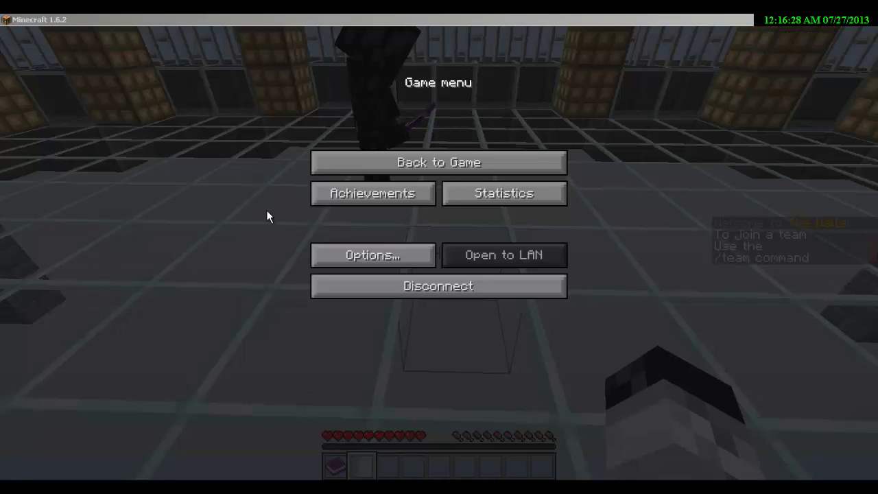
pyautogui.click(267, 211)
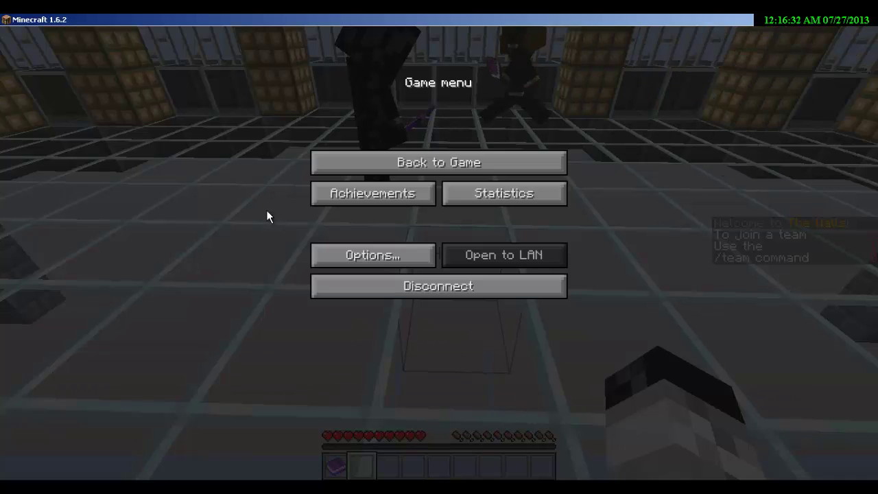
pyautogui.hotkey('alt', 'Tab')
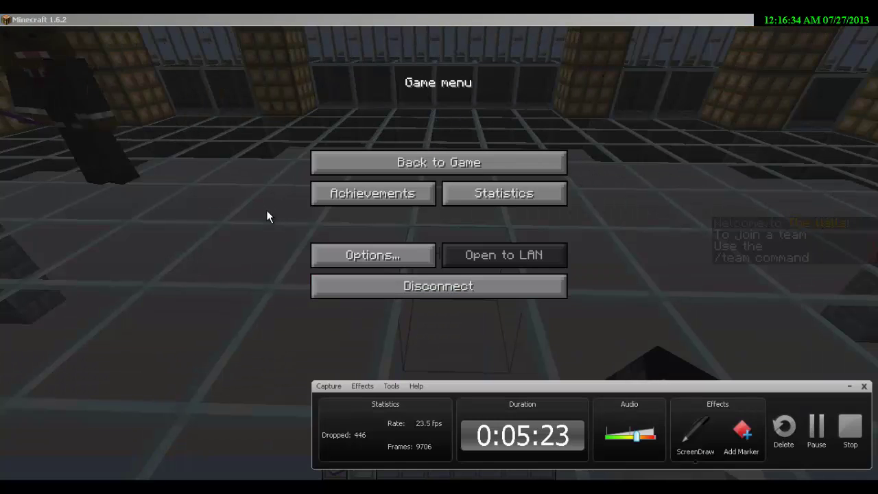